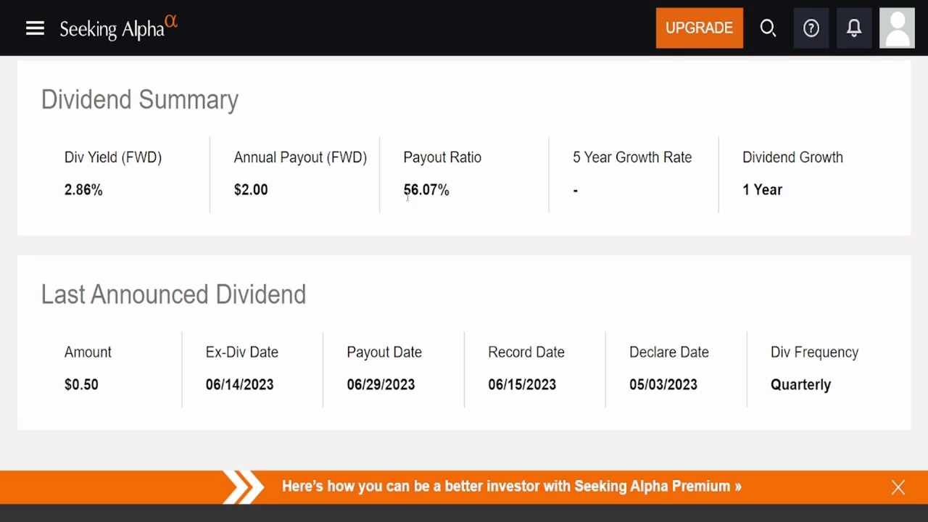
# Highlight the payout ratio in CIVI's Dividend Summary, and open the Dividend History page
pyautogui.moveTo(404, 193); pyautogui.dragTo(465, 203)
pyautogui.click(465, 203)
pyautogui.scroll(10, 806, 324)
pyautogui.click(657, 245)
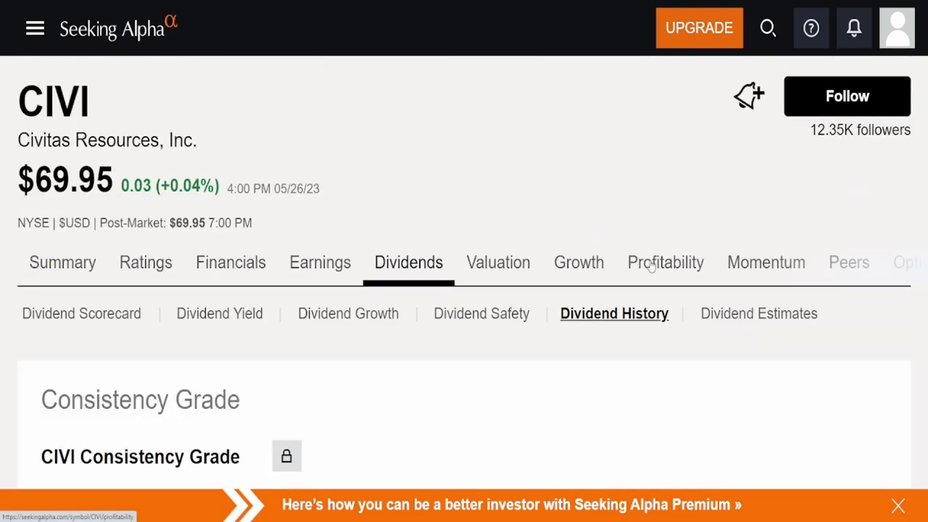
# Show the Dividend History chart over the 10Y range and inspect the earliest payout
pyautogui.scroll(-10, 638, 290)
pyautogui.moveTo(582, 271)
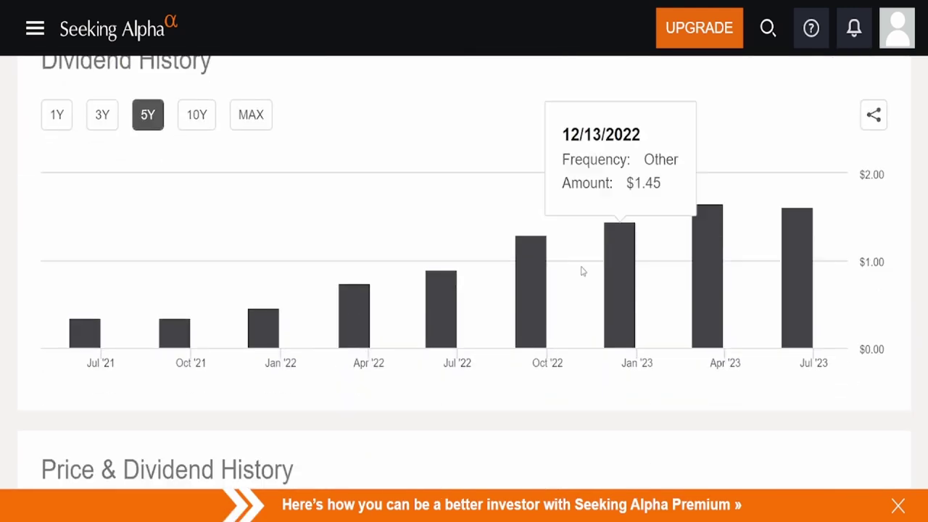
pyautogui.click(213, 121)
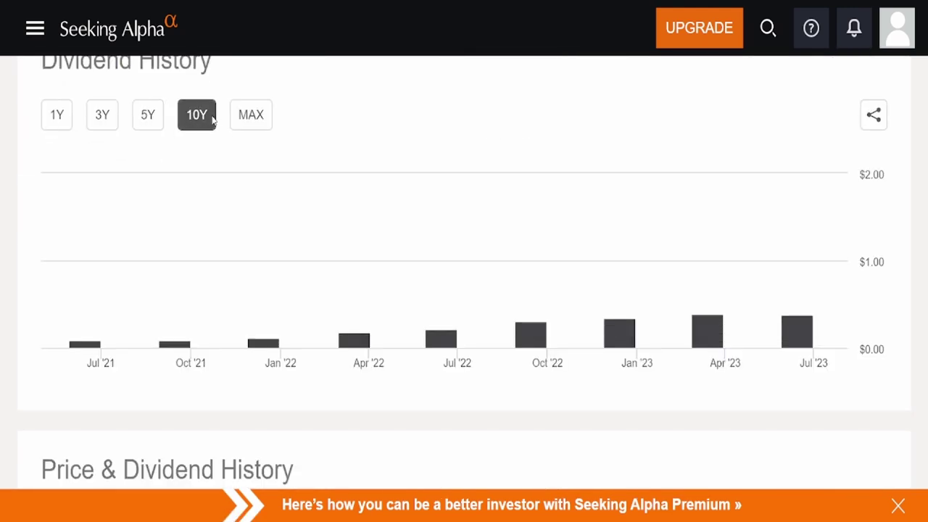
pyautogui.moveTo(87, 344)
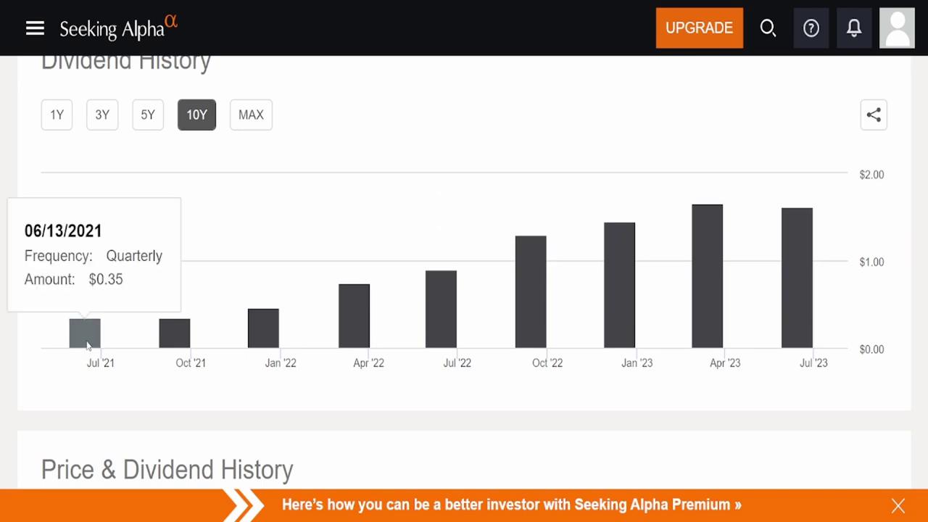
# Show the Dividend History chart over the MAX range and inspect the payout amounts from 2021 through 2023
pyautogui.click(251, 116)
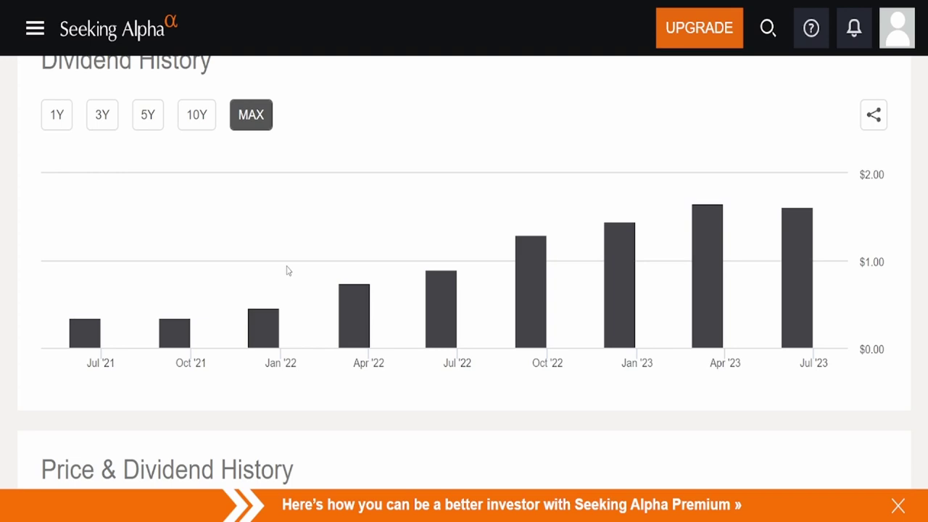
pyautogui.moveTo(89, 330)
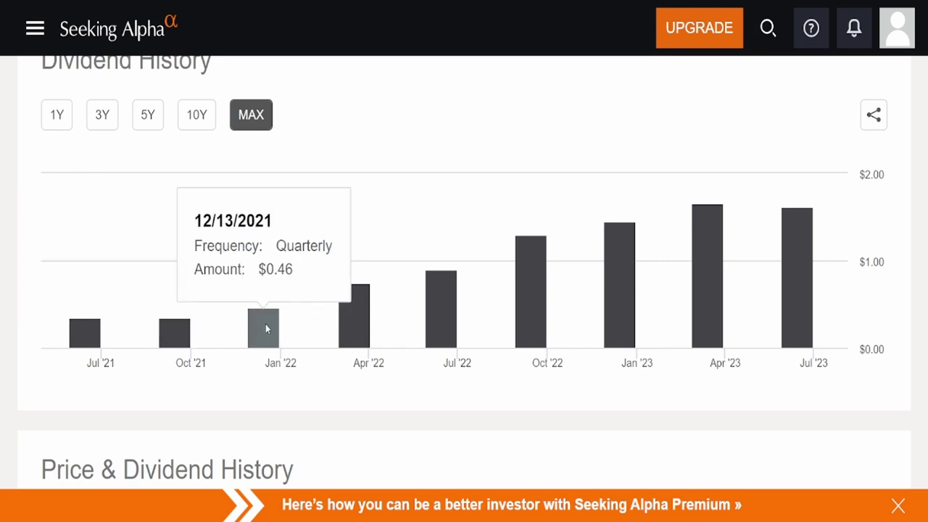
pyautogui.moveTo(349, 316)
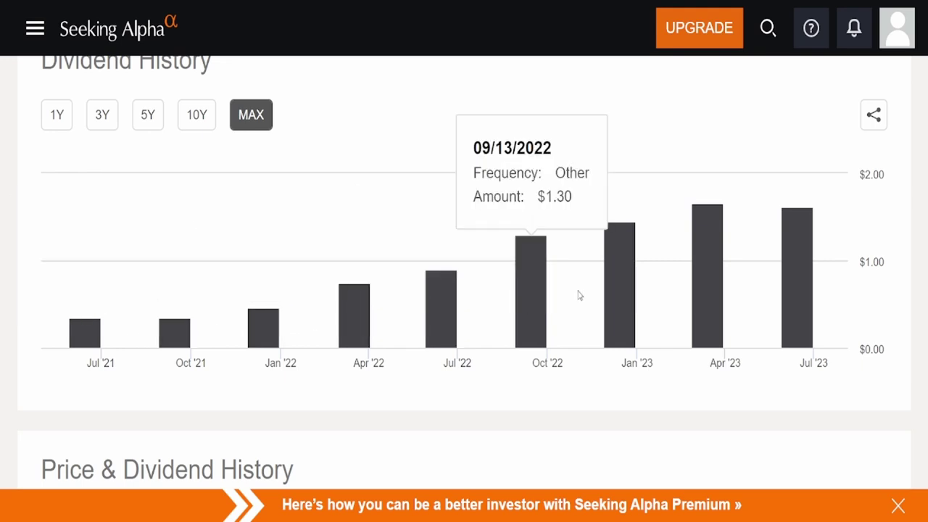
pyautogui.moveTo(624, 281)
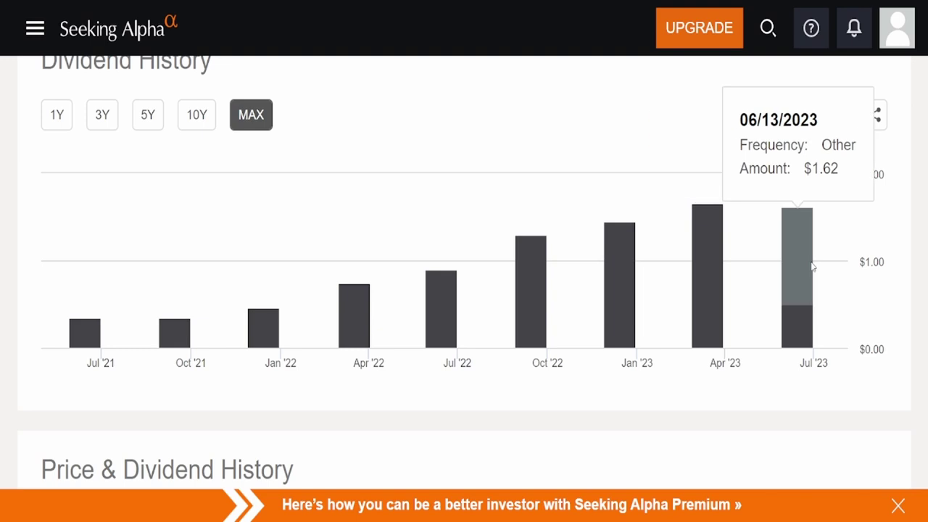
pyautogui.moveTo(704, 267)
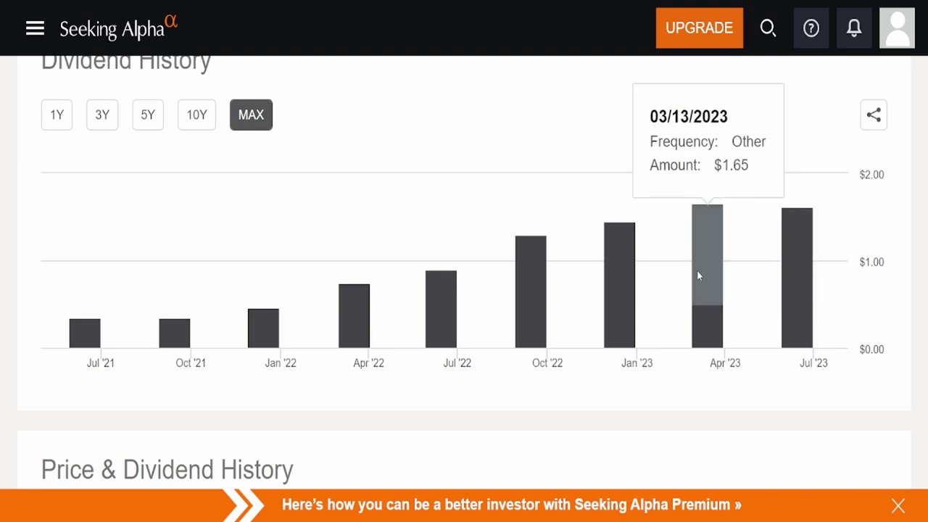
pyautogui.moveTo(796, 266)
pyautogui.moveTo(717, 283)
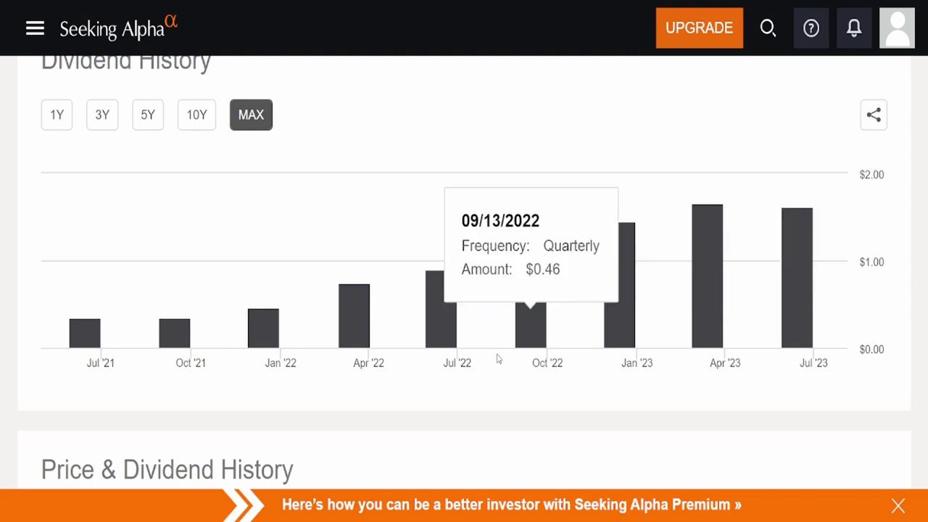
# Open CIVI's Dividend Scorecard page and view its lower sections
pyautogui.scroll(1, 463, 406)
pyautogui.scroll(10, 462, 406)
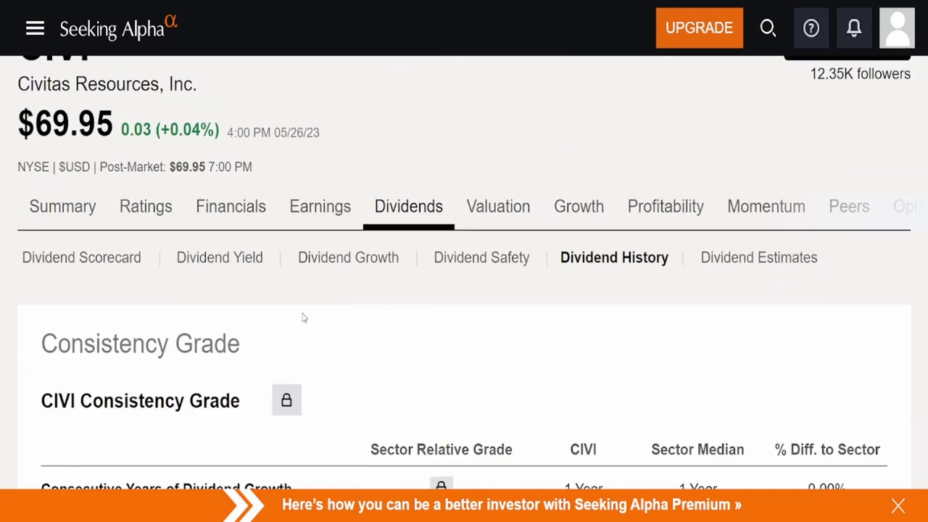
pyautogui.click(104, 259)
pyautogui.scroll(-10, 306, 343)
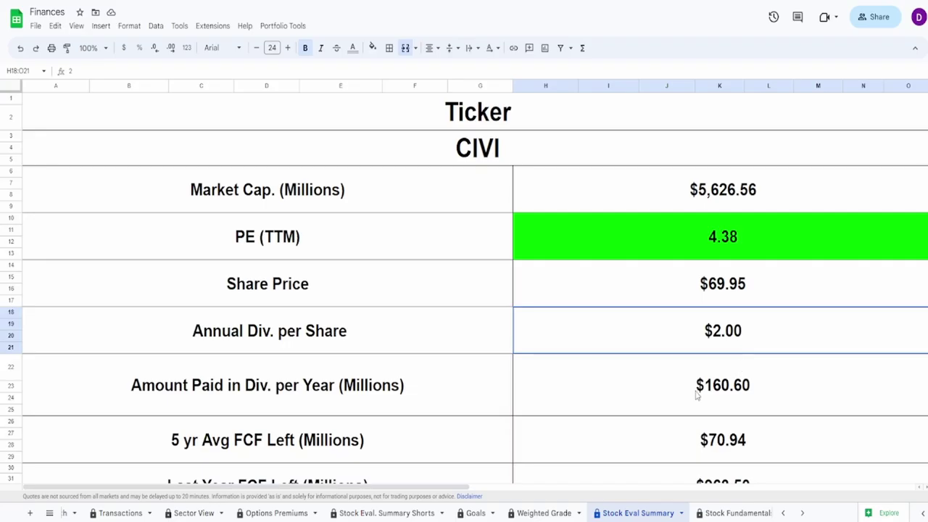
# In the Stock Eval Summary sheet, review CIVI's yearly dividends paid, free cash flow left, and both cash flow payout ratios
pyautogui.click(695, 395)
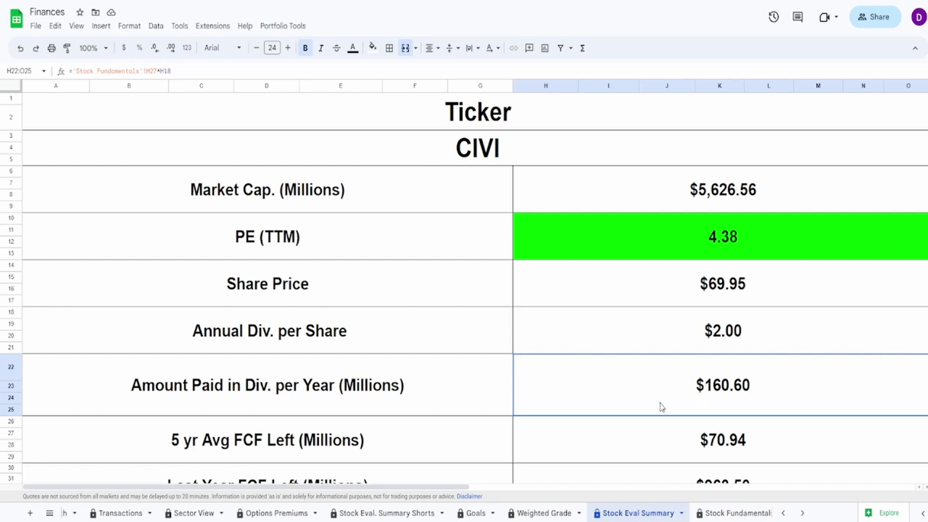
pyautogui.scroll(-2, 650, 397)
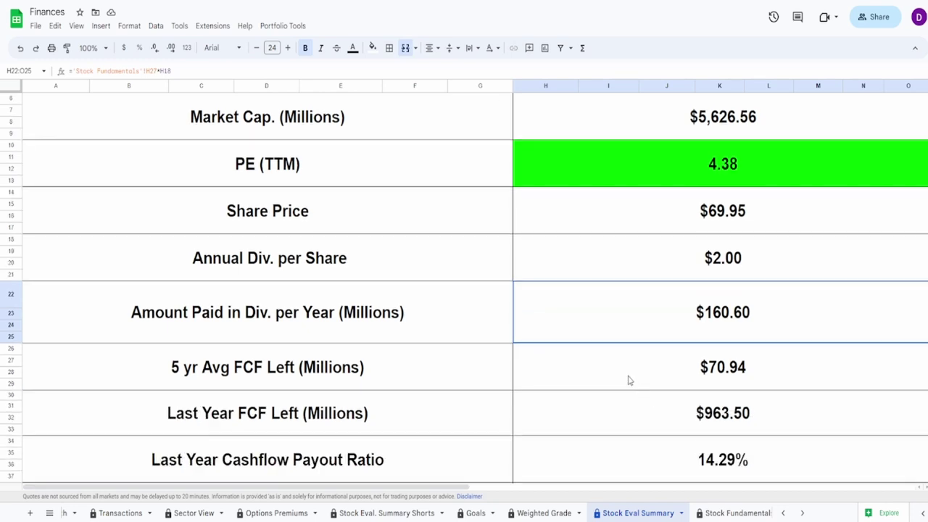
pyautogui.click(628, 372)
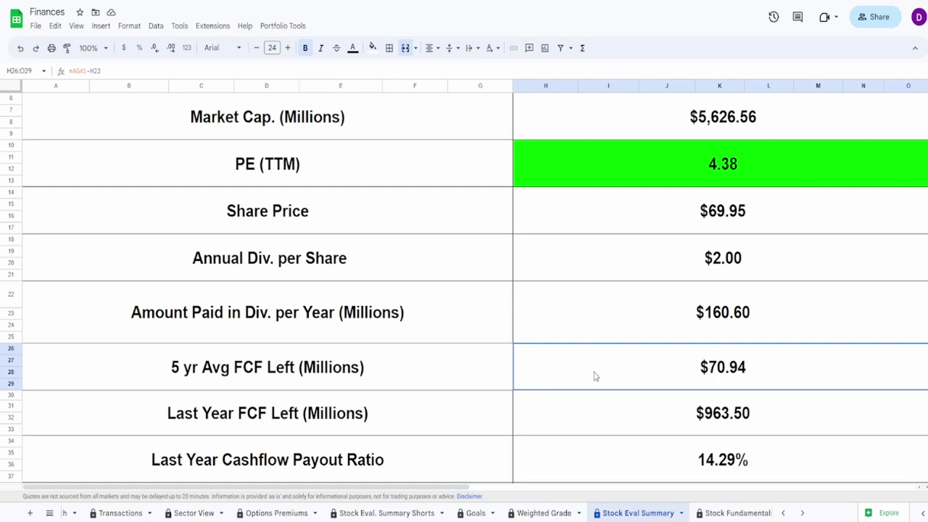
pyautogui.click(587, 418)
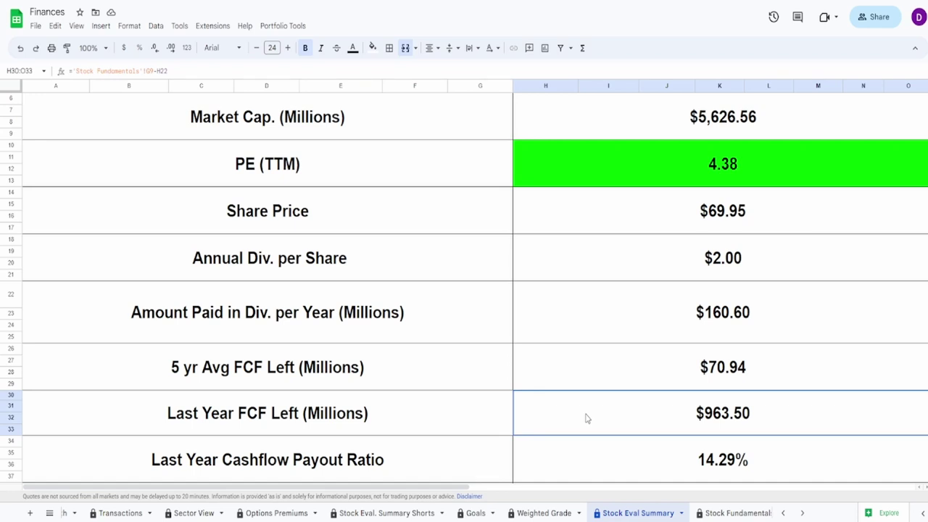
pyautogui.scroll(-2, 587, 418)
pyautogui.click(585, 410)
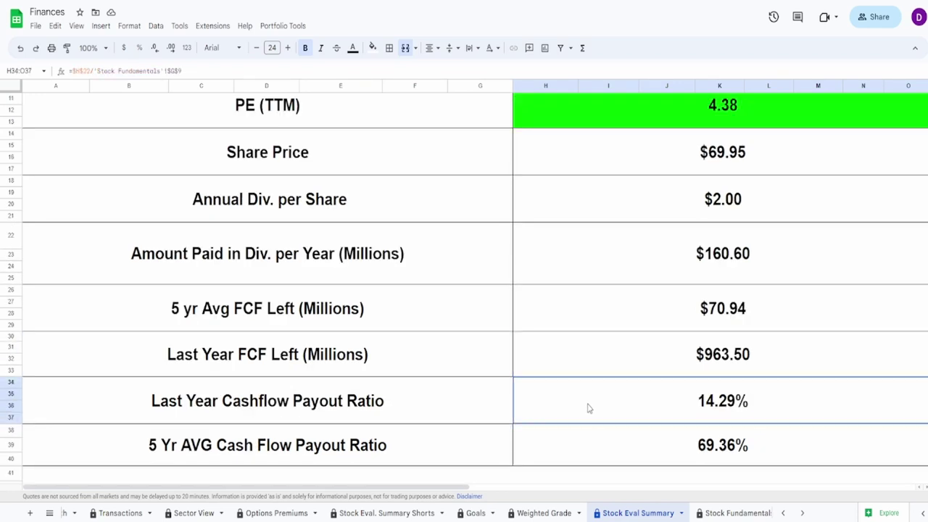
pyautogui.click(586, 446)
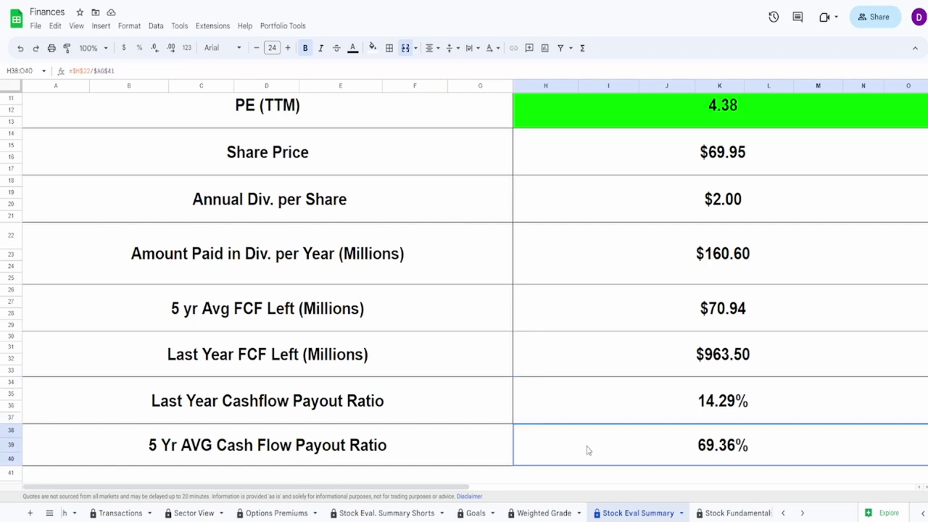
pyautogui.click(604, 397)
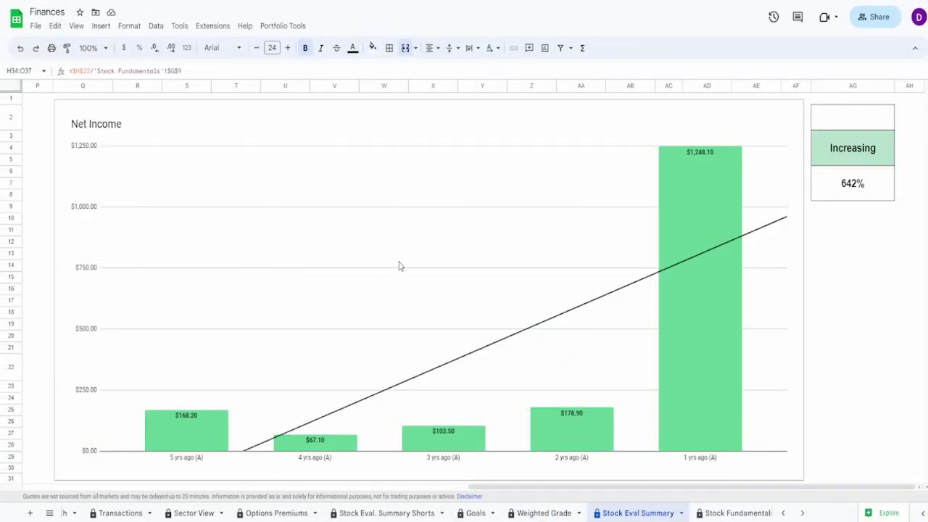
# Examine the oldest and latest years in the Net Income chart and the growth percentage cell beside it
pyautogui.click(399, 268)
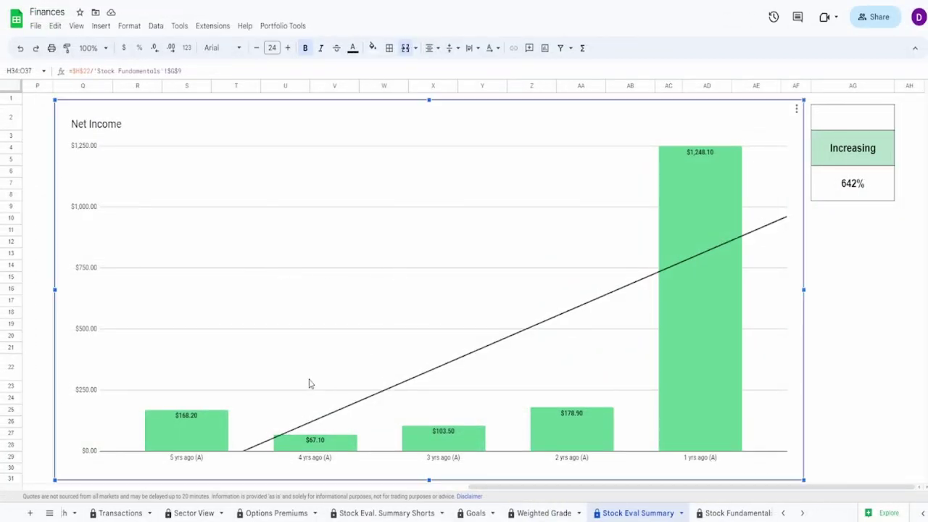
pyautogui.moveTo(209, 436)
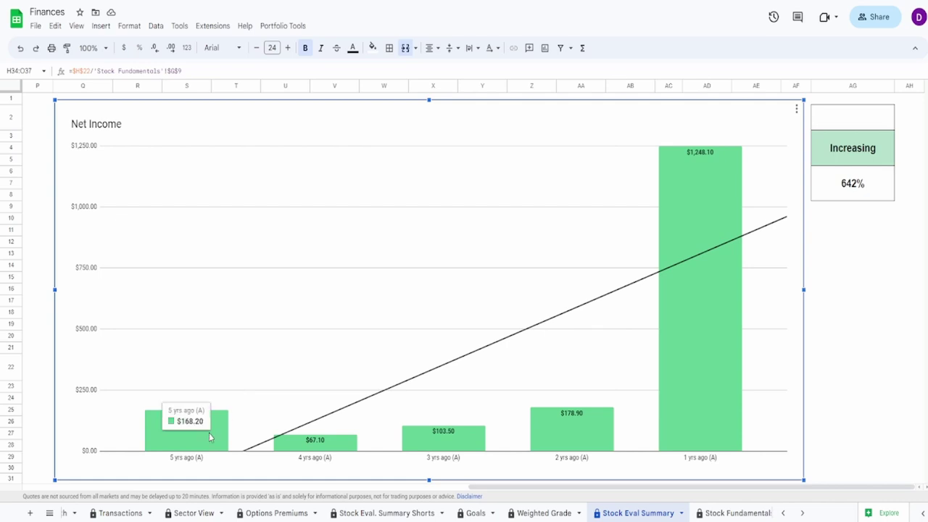
pyautogui.moveTo(708, 291)
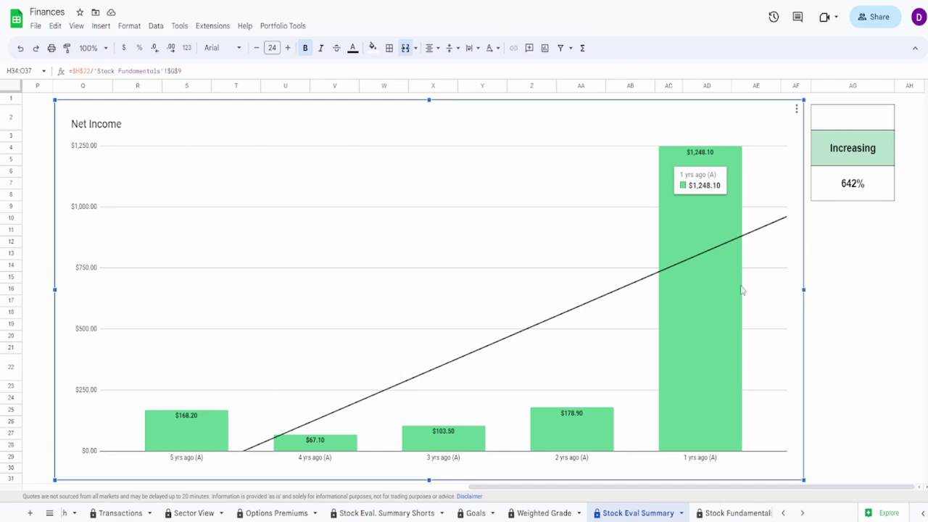
pyautogui.click(847, 194)
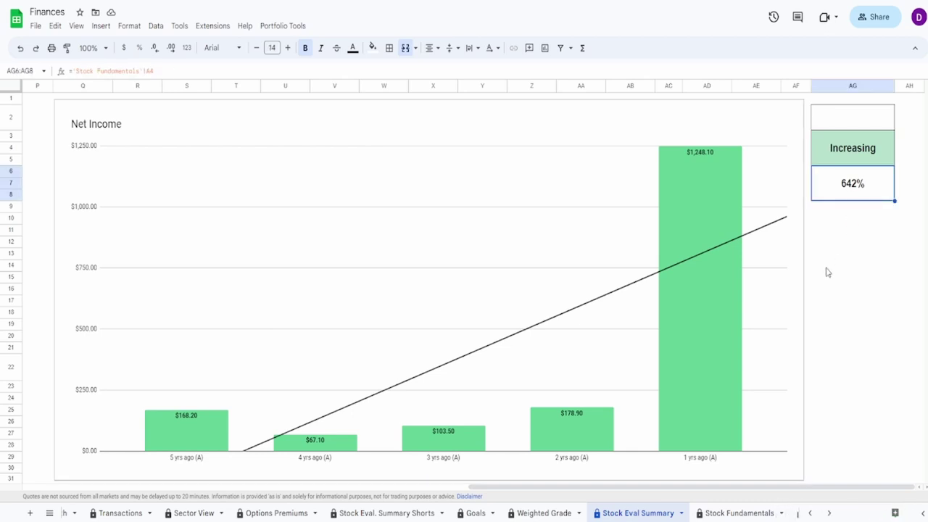
# Compare the yearly bars in the Net Income chart and check the blank and trend cells beside it
pyautogui.click(467, 395)
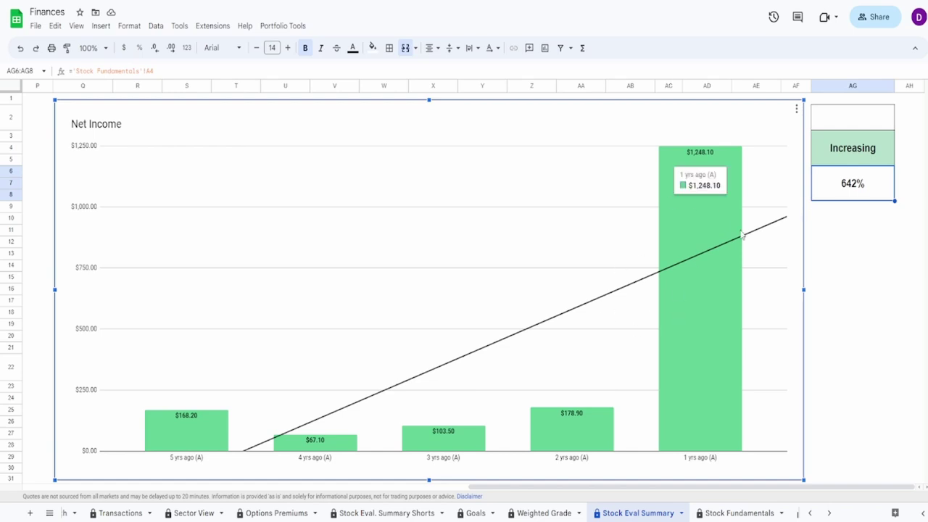
pyautogui.moveTo(676, 317)
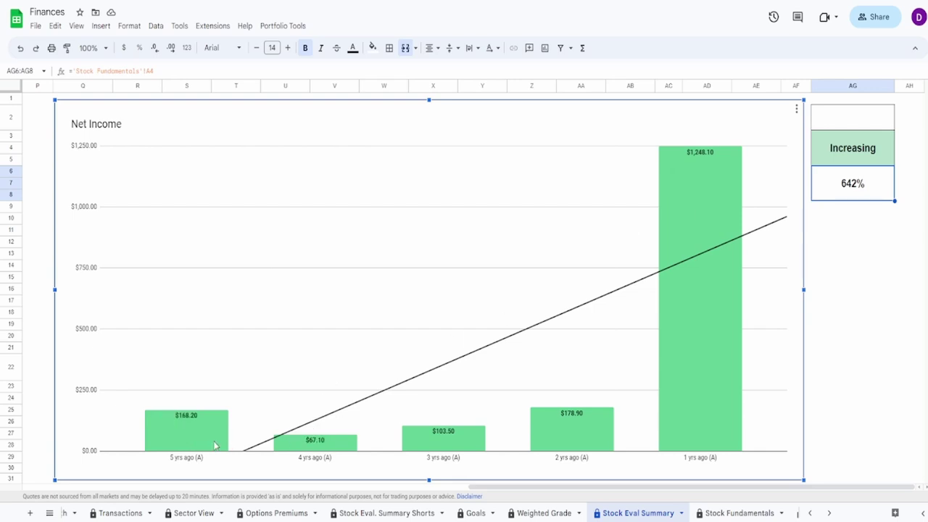
pyautogui.moveTo(296, 444)
pyautogui.moveTo(568, 441)
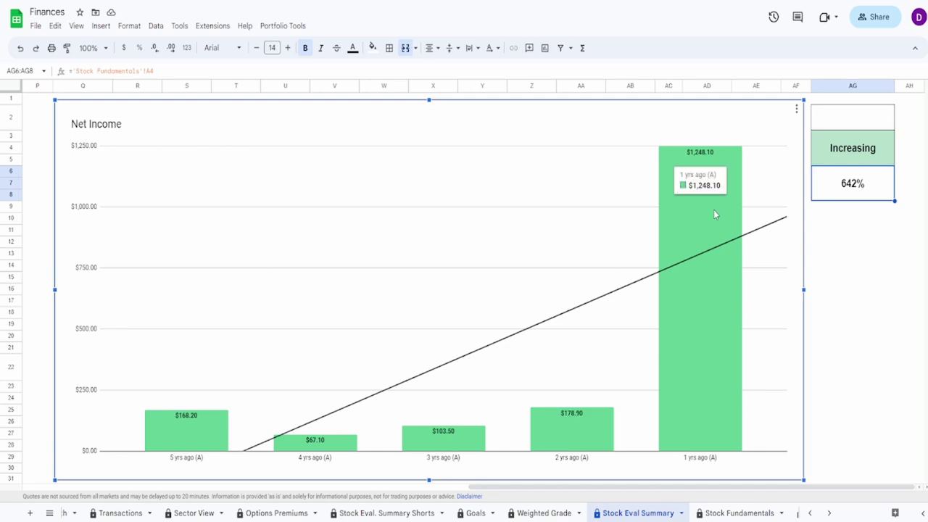
pyautogui.click(832, 117)
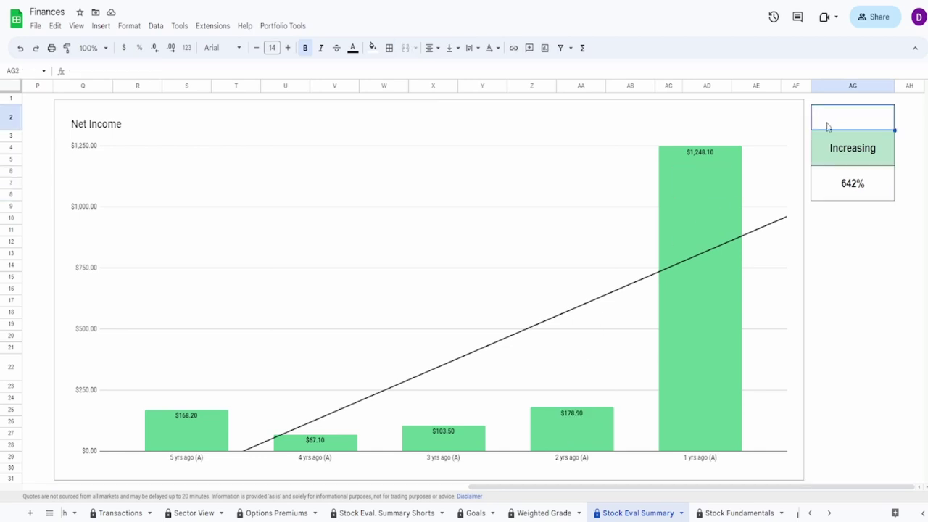
pyautogui.click(862, 152)
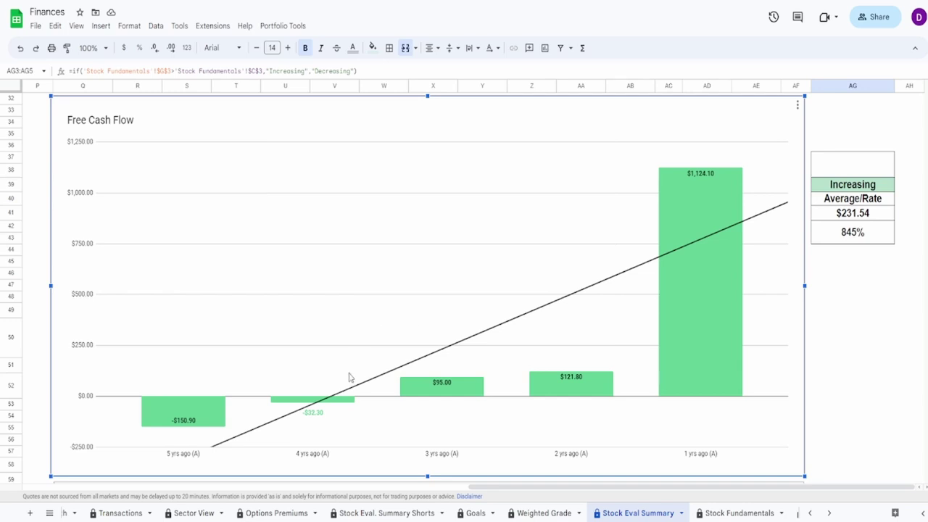
# Examine the yearly bars in the Free Cash Flow chart along with its growth percentage and five-year average cells
pyautogui.scroll(-1, 355, 314)
pyautogui.moveTo(168, 402)
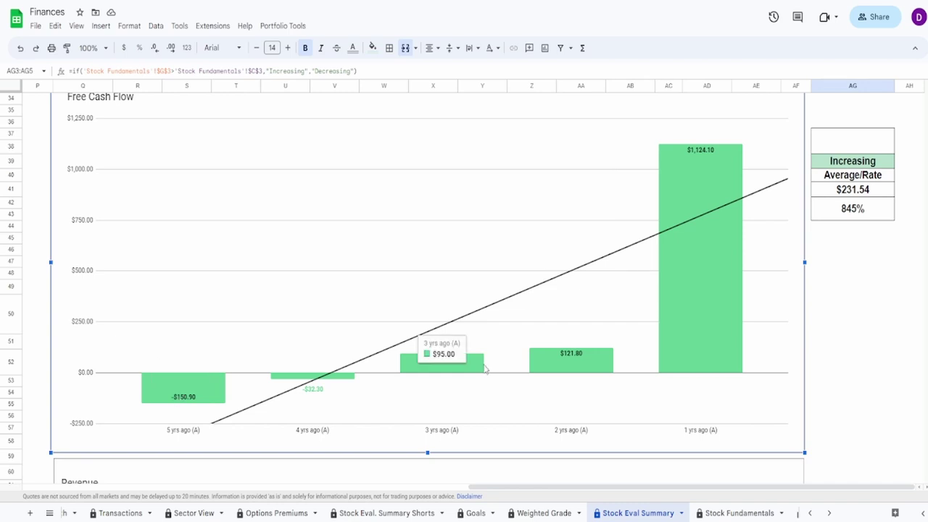
pyautogui.moveTo(674, 312)
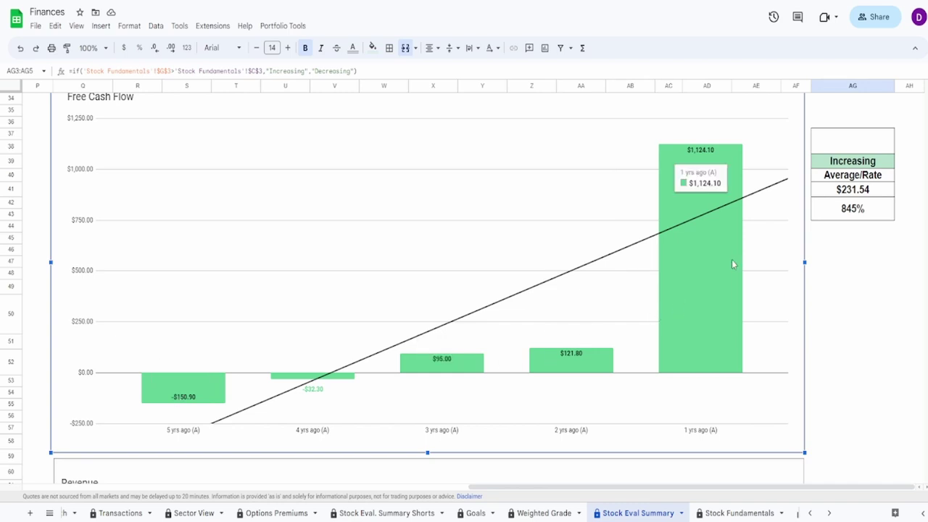
pyautogui.click(834, 211)
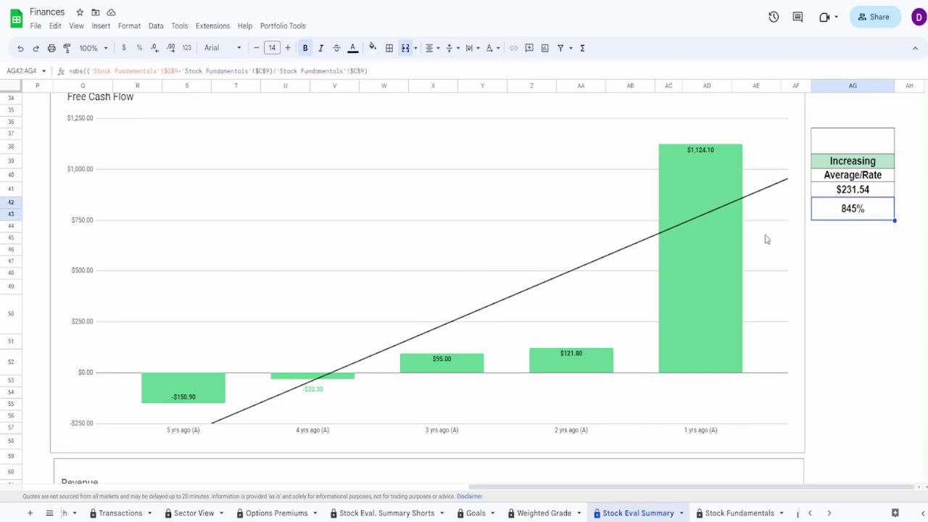
pyautogui.click(822, 196)
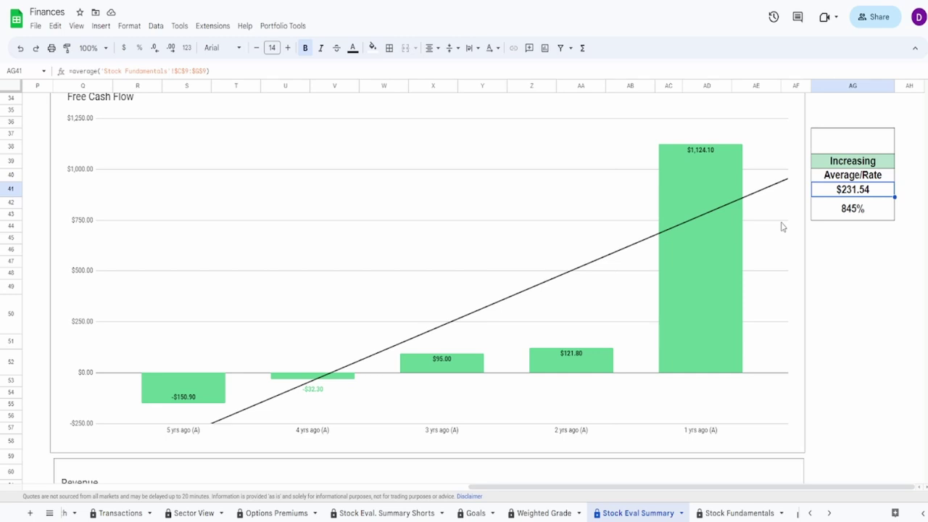
pyautogui.click(177, 392)
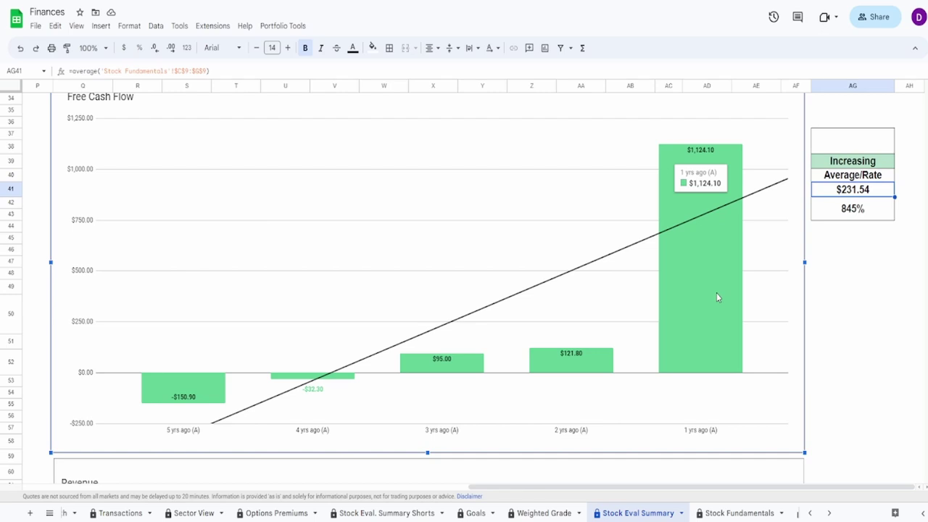
# Enter 15% in the blank cell above the trend label beside the Free Cash Flow chart
pyautogui.click(862, 145)
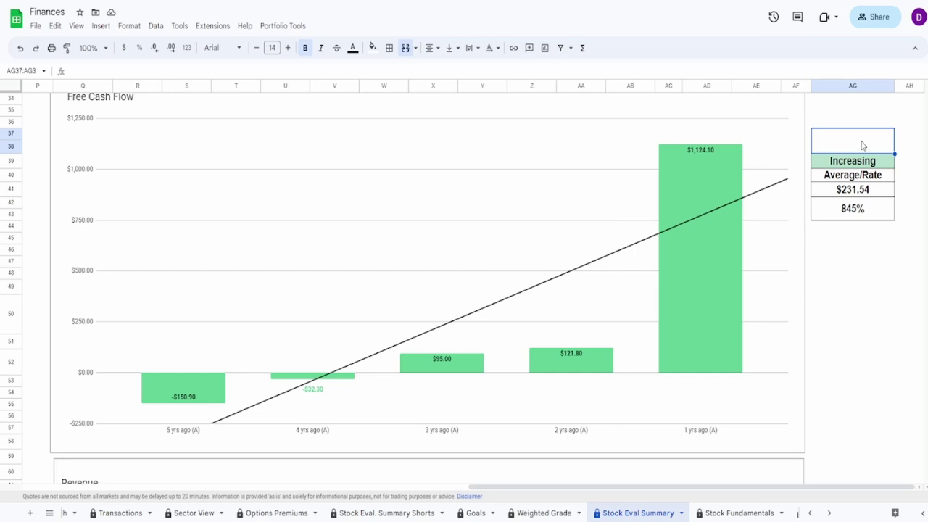
pyautogui.write('15')
pyautogui.press('Return')
pyautogui.scroll(-6, 808, 357)
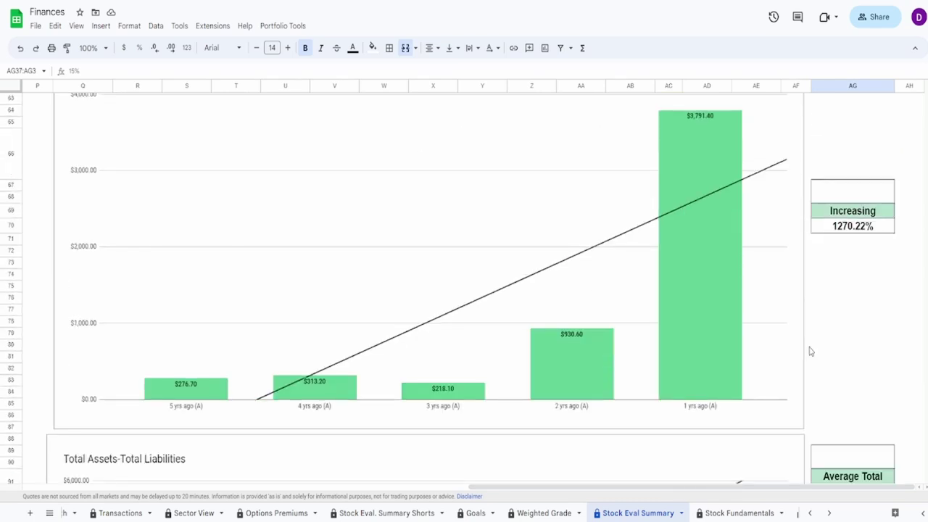
# Review the yearly bars and growth percentage of the chart above Total Assets-Total Liabilities, and enter 25% in the blank cell above its trend label
pyautogui.click(211, 363)
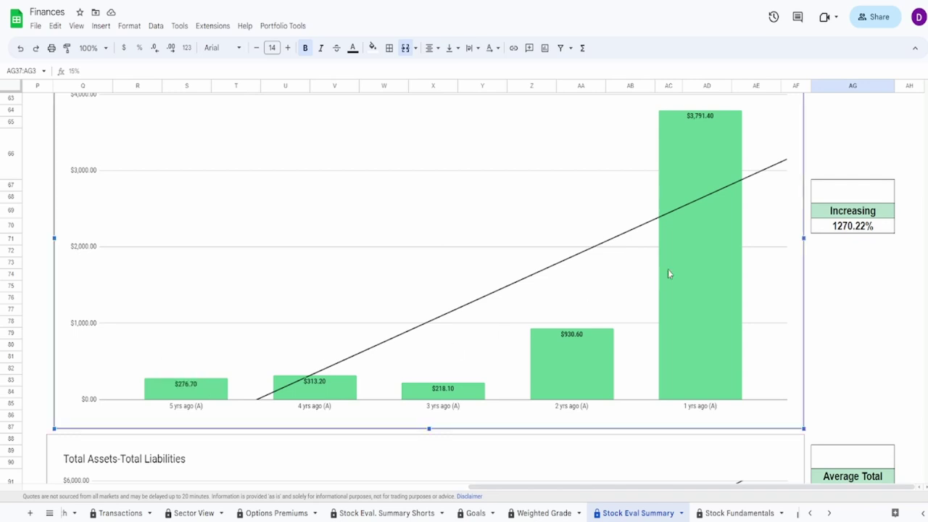
pyautogui.moveTo(713, 255)
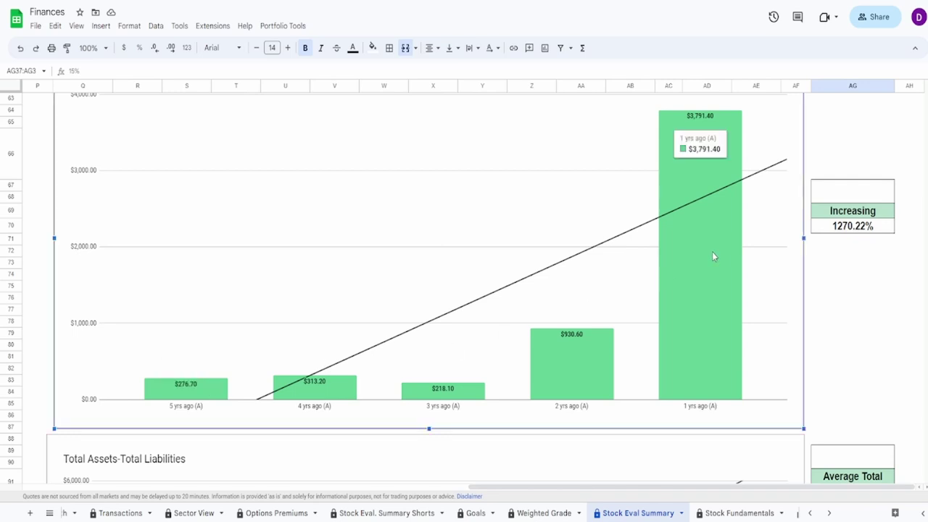
pyautogui.click(824, 229)
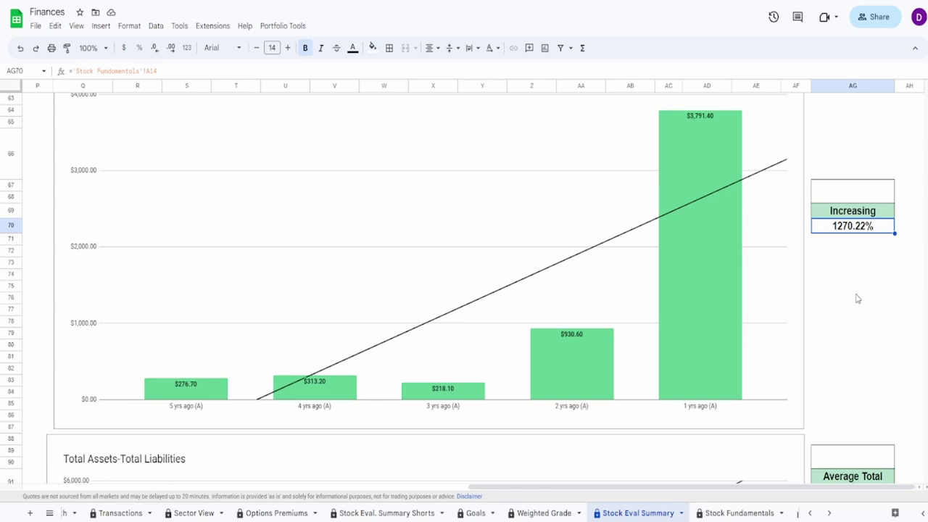
pyautogui.click(580, 285)
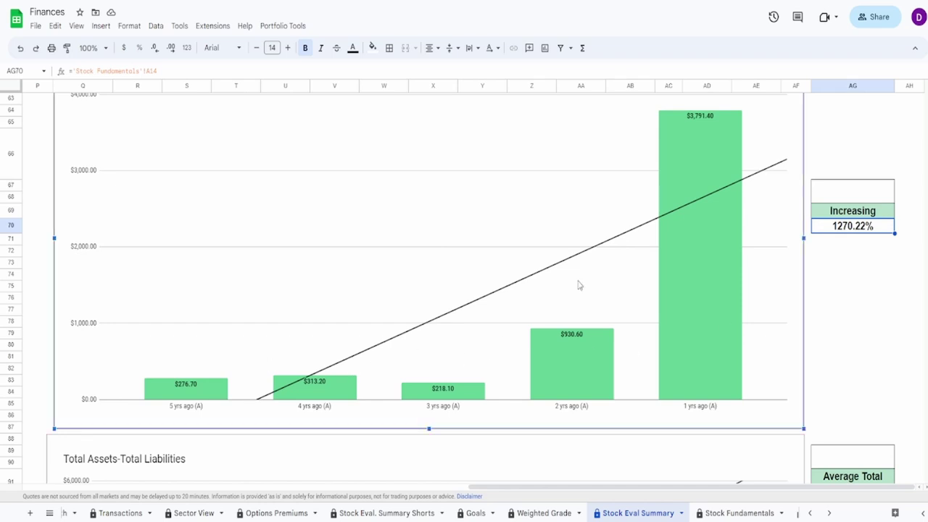
pyautogui.moveTo(709, 255)
pyautogui.click(860, 193)
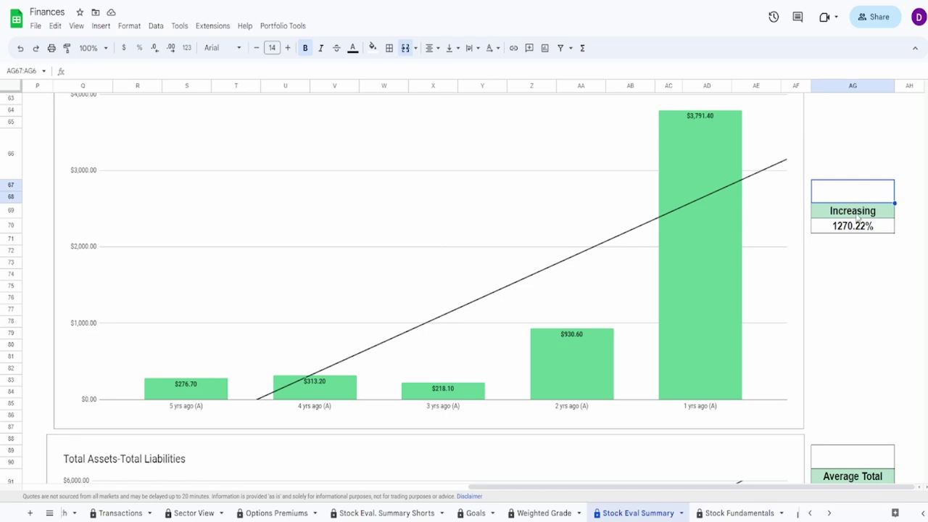
pyautogui.write('25%')
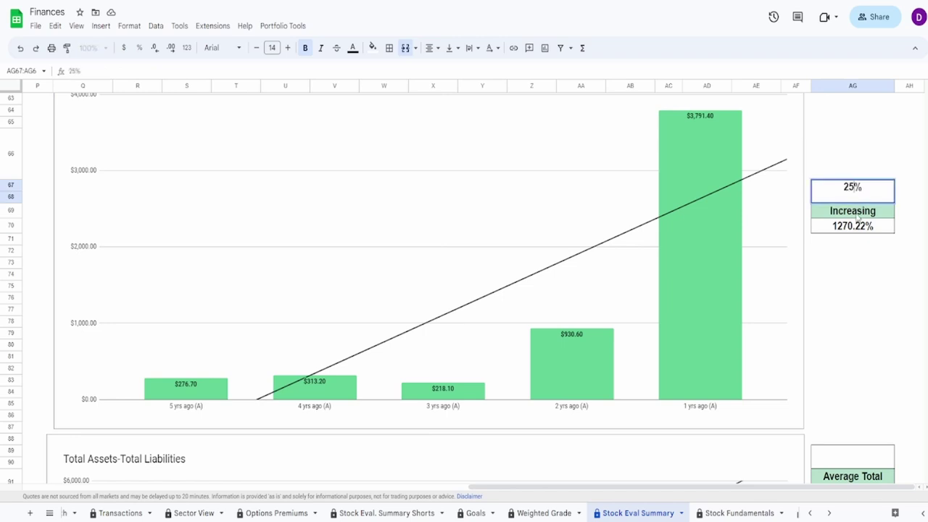
pyautogui.press('Return')
# Compare the yearly bars in the Total Assets-Total Liabilities chart, from five years ago to the current year estimate
pyautogui.scroll(-5, 809, 355)
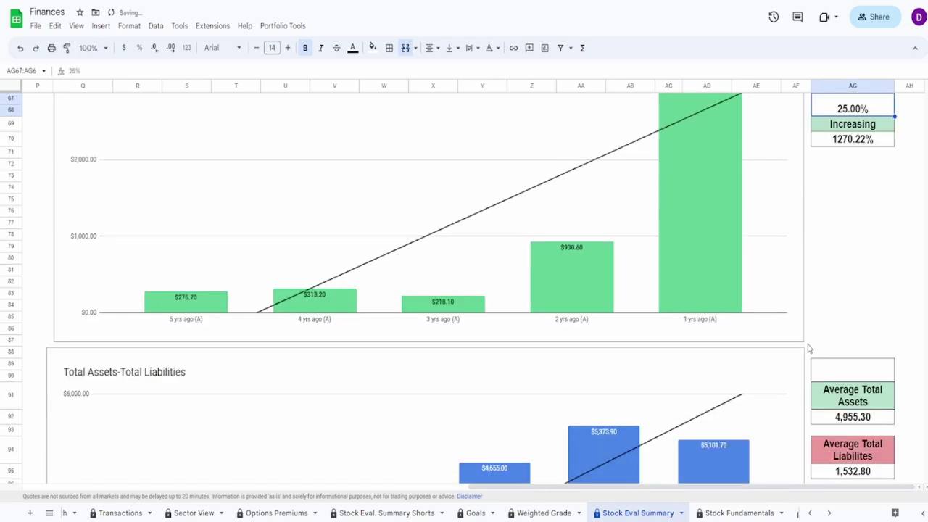
pyautogui.click(710, 350)
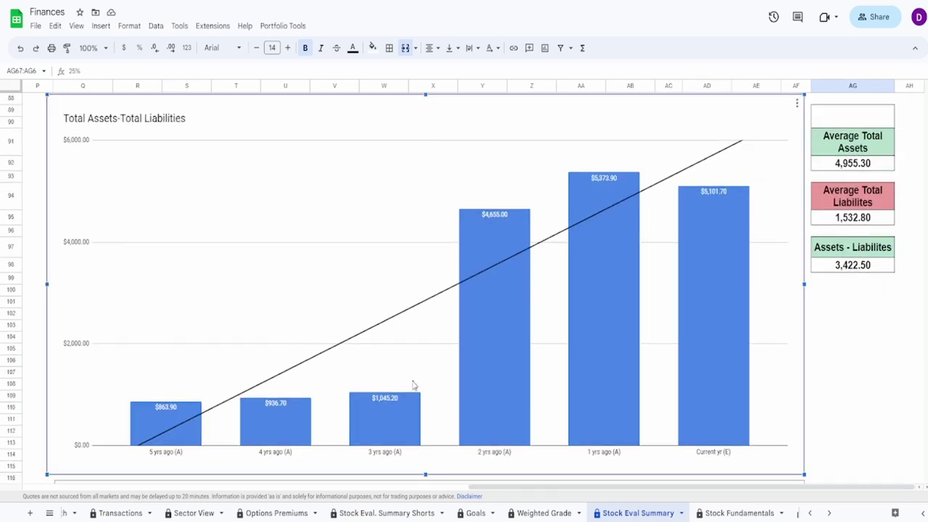
pyautogui.moveTo(486, 377)
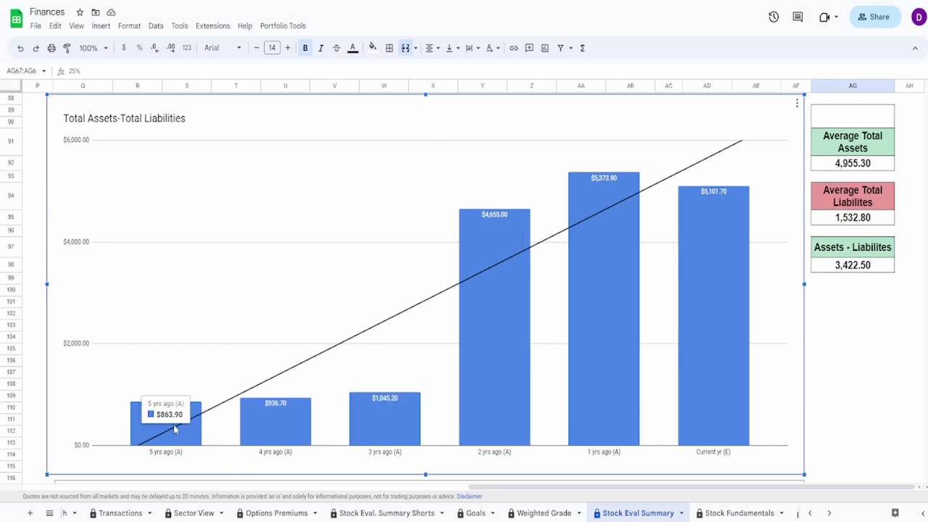
pyautogui.moveTo(476, 419)
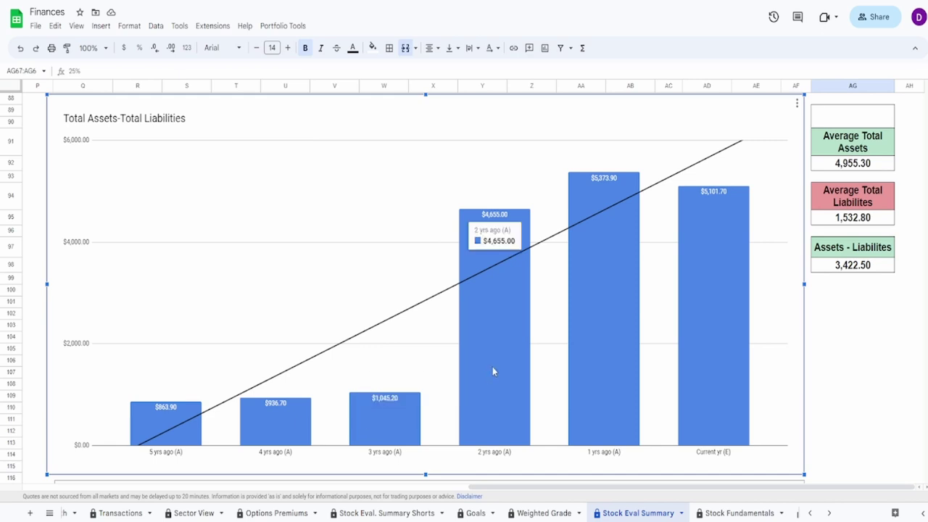
pyautogui.moveTo(388, 423)
pyautogui.moveTo(580, 361)
pyautogui.moveTo(687, 332)
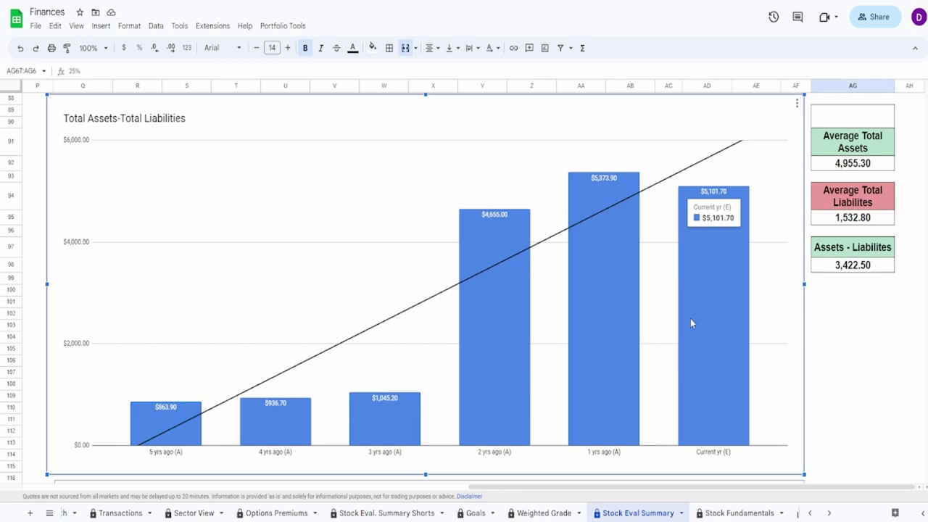
pyautogui.moveTo(602, 244)
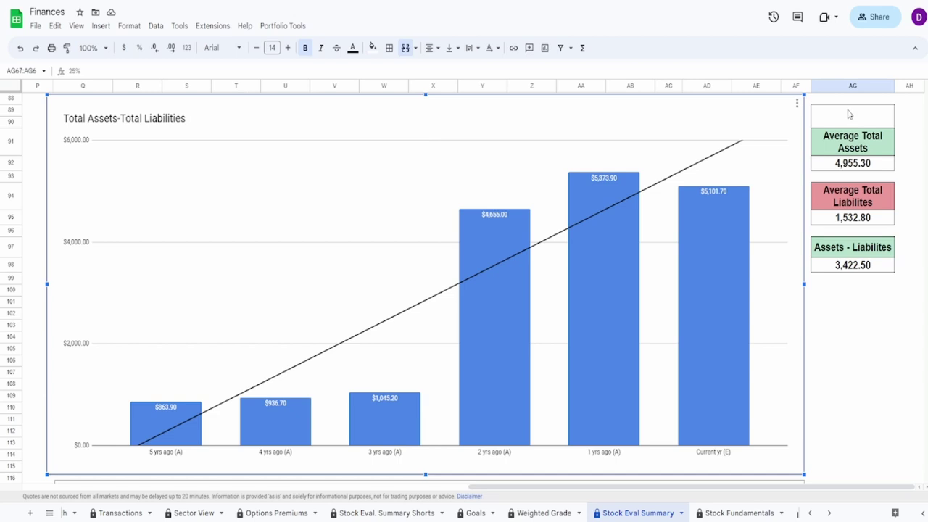
# Check the average assets, average liabilities and difference cells beside Total Assets-Total Liabilities, and enter 50% in the blank cell above them
pyautogui.click(858, 167)
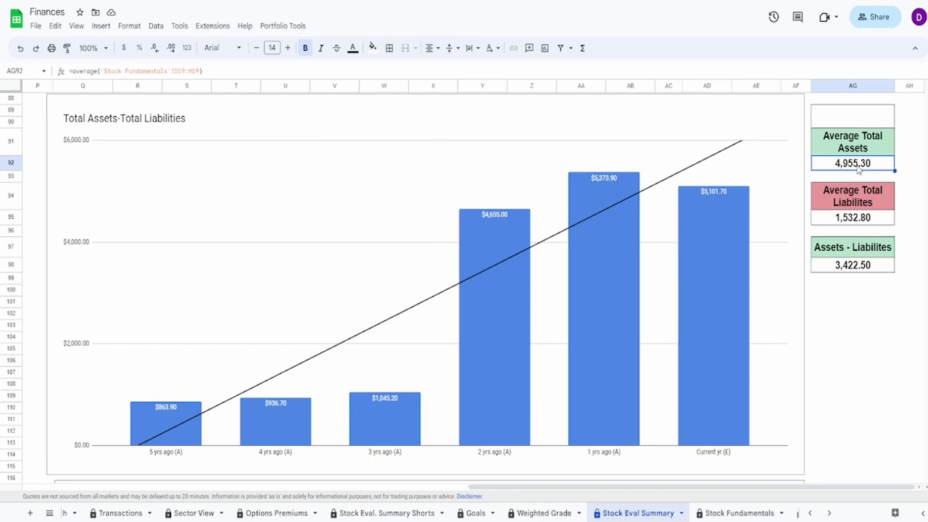
pyautogui.click(848, 207)
pyautogui.click(850, 219)
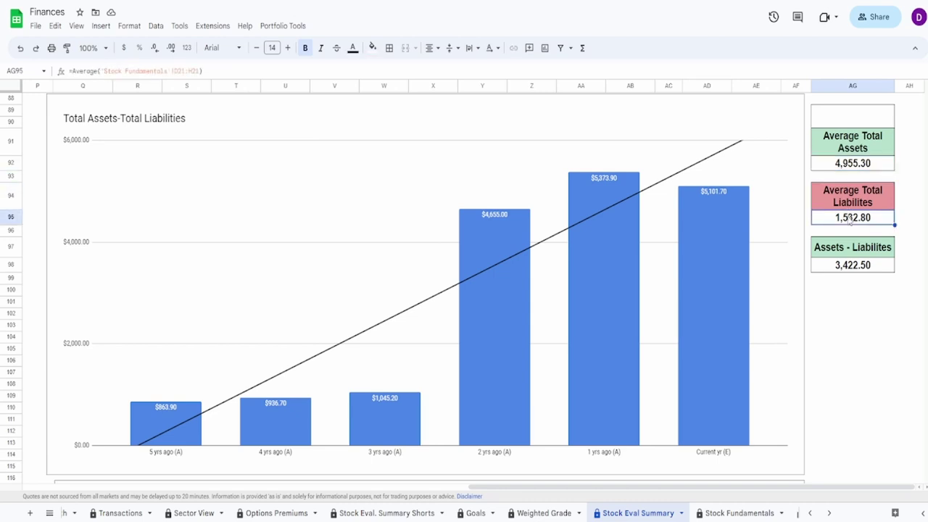
pyautogui.click(876, 273)
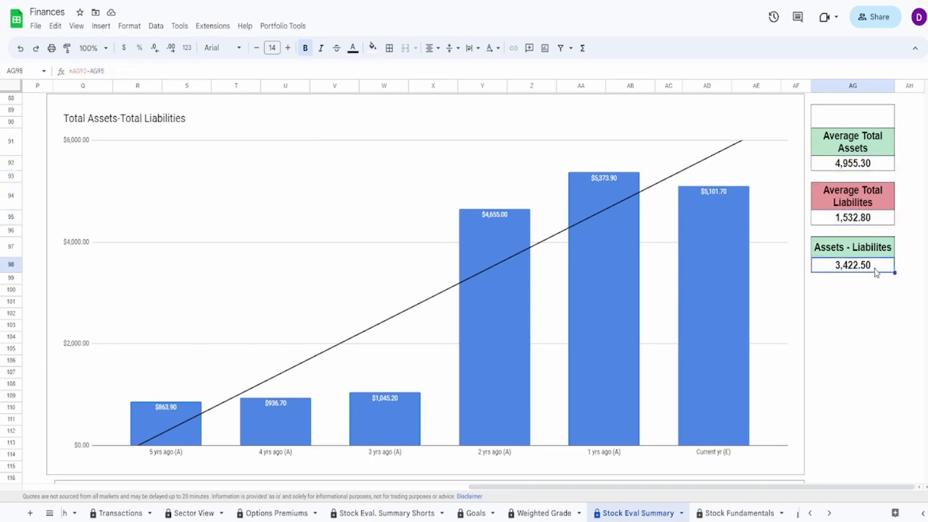
pyautogui.click(874, 125)
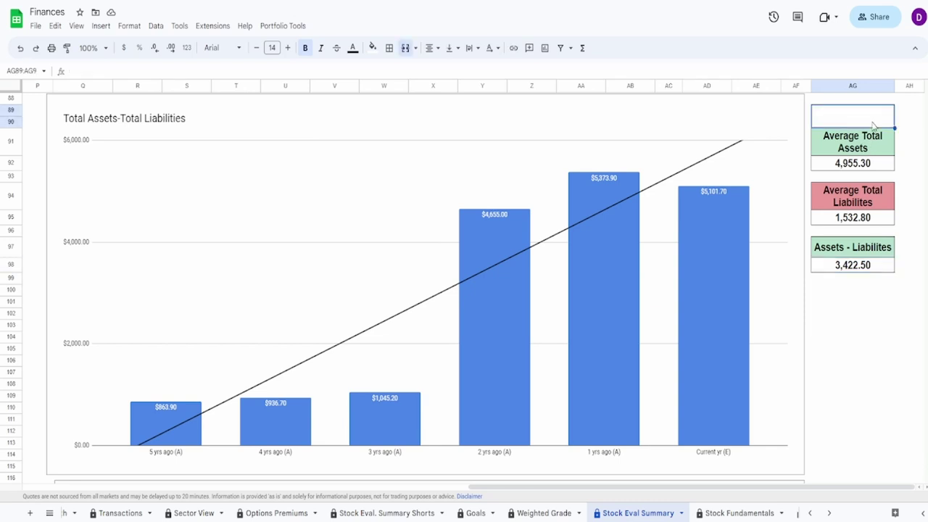
pyautogui.write('50%')
pyautogui.press('Return')
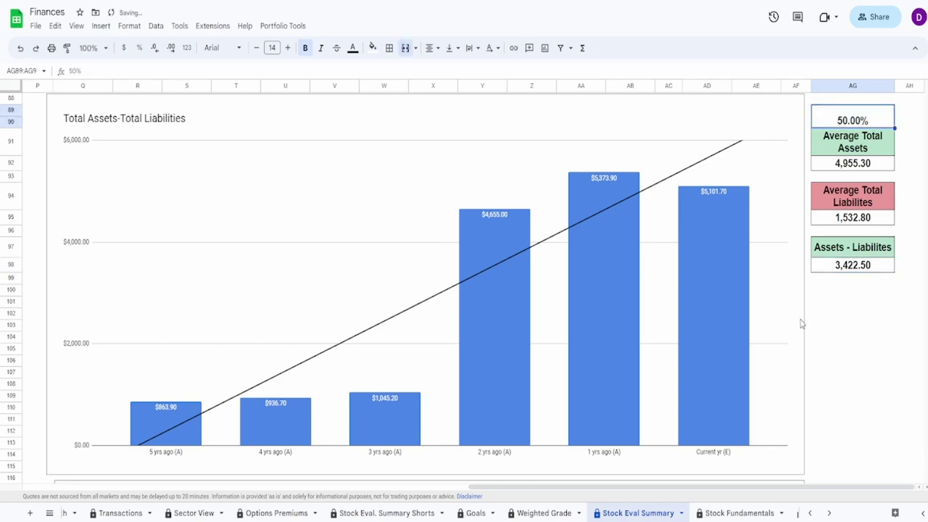
# Compare the yearly bars in the Cashflow-Total Liabilities chart, especially the two most recent years
pyautogui.scroll(-5, 801, 323)
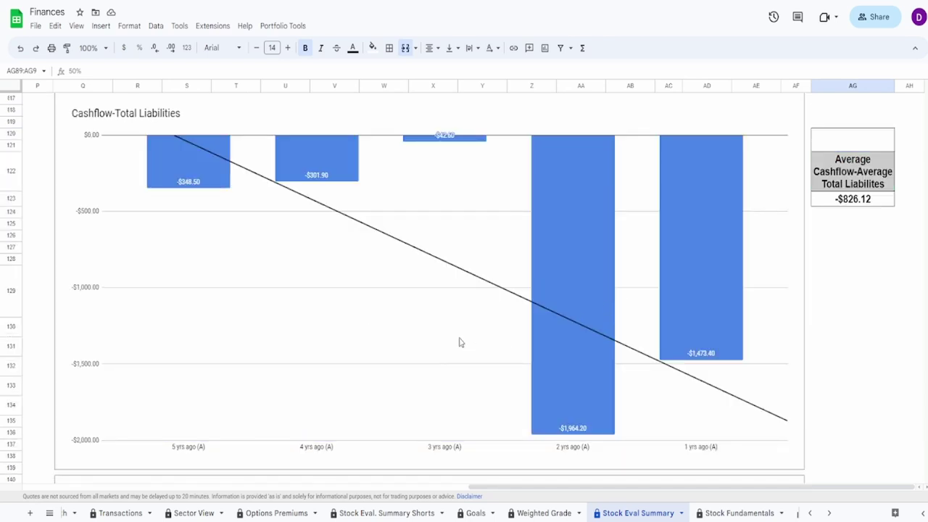
pyautogui.click(213, 187)
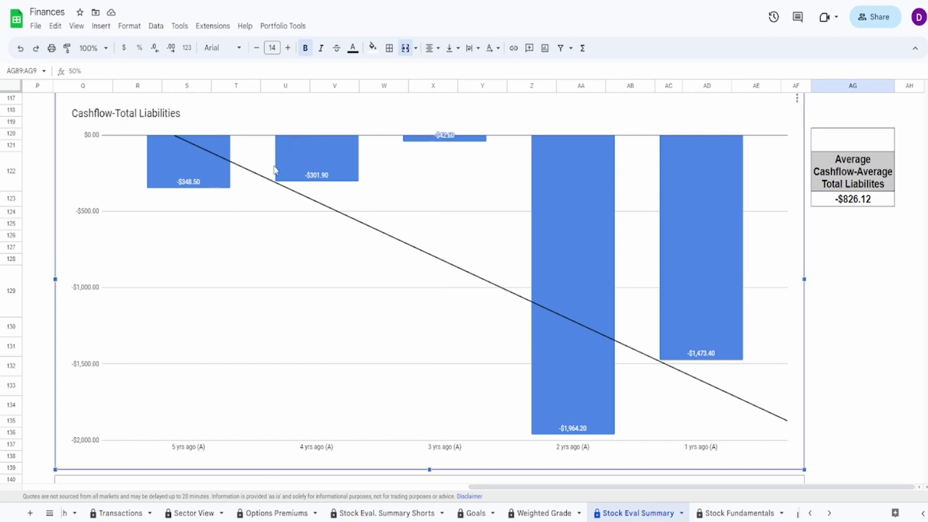
pyautogui.moveTo(459, 146)
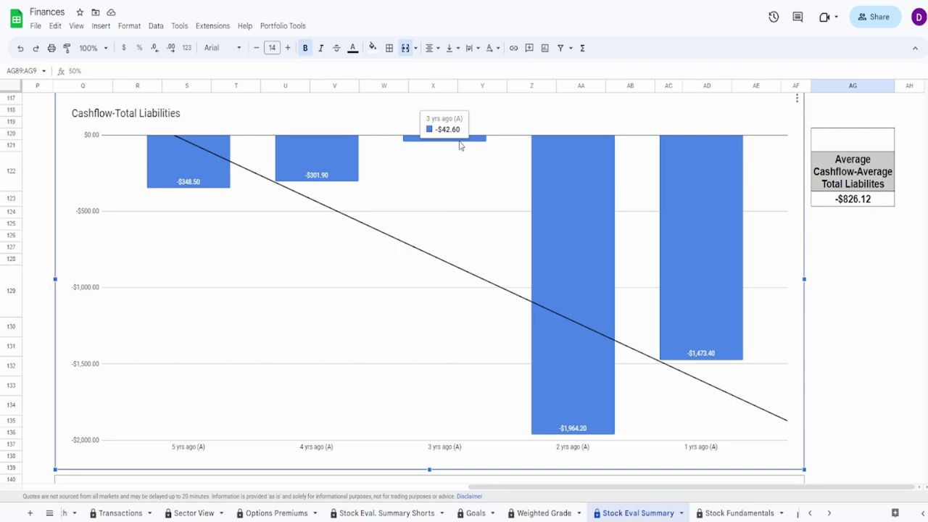
pyautogui.moveTo(546, 269)
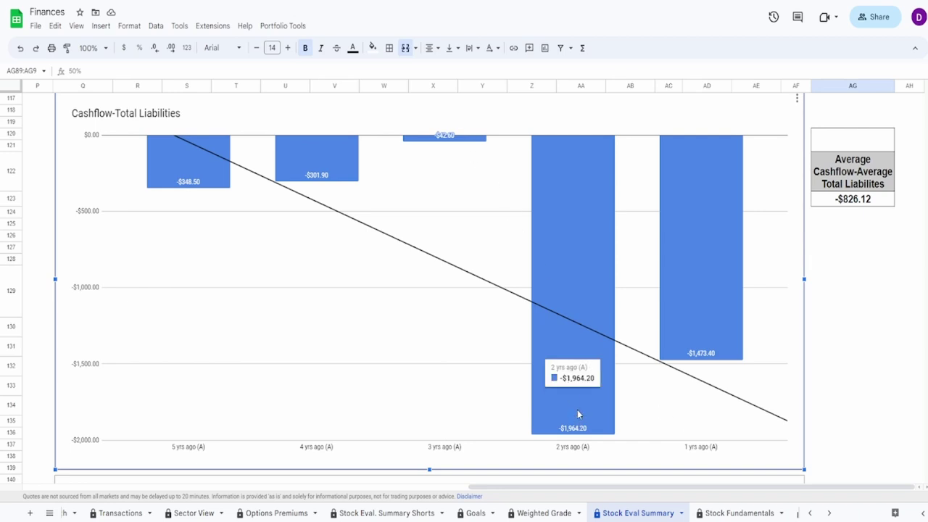
pyautogui.moveTo(702, 306)
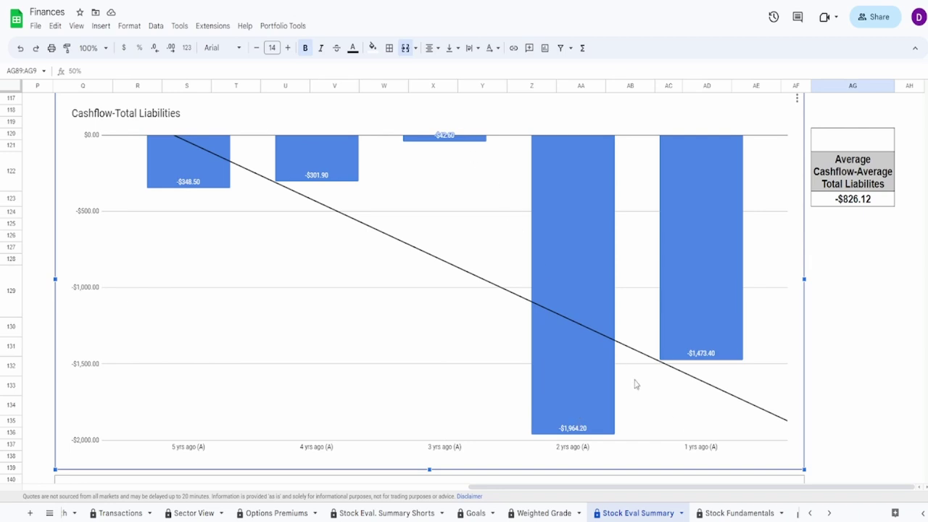
pyautogui.moveTo(576, 438)
pyautogui.moveTo(729, 317)
# Check the average cashflow minus average liabilities cell beside the Cashflow-Total Liabilities chart, and enter 60% in the blank cell above it
pyautogui.click(855, 201)
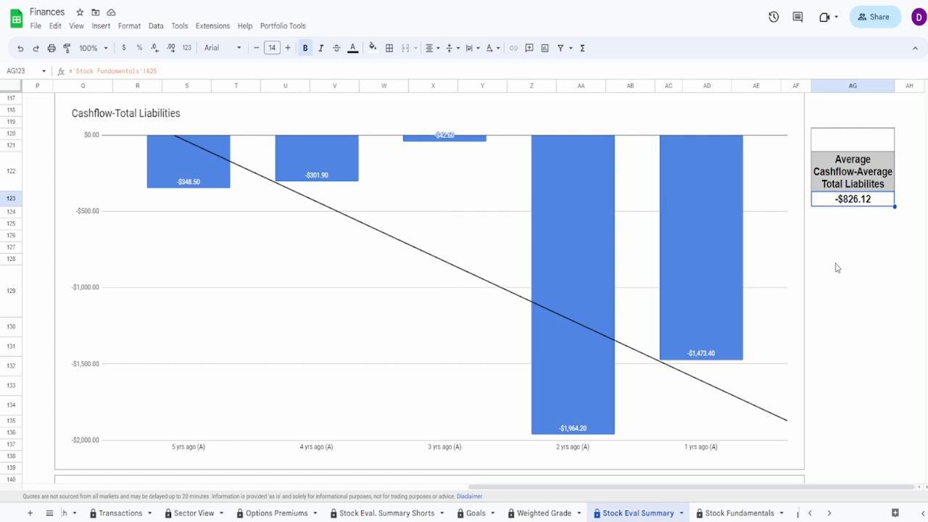
pyautogui.click(842, 149)
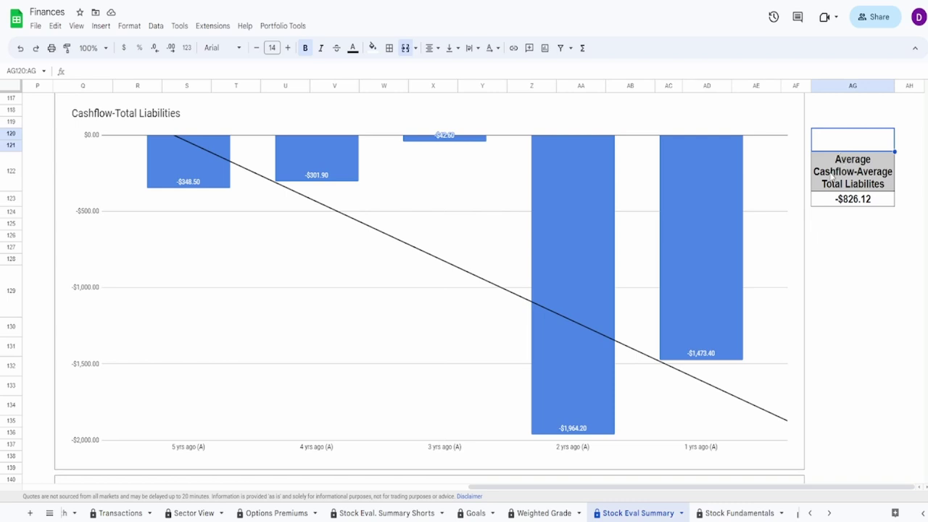
pyautogui.write('60')
pyautogui.press('Return')
pyautogui.click(568, 361)
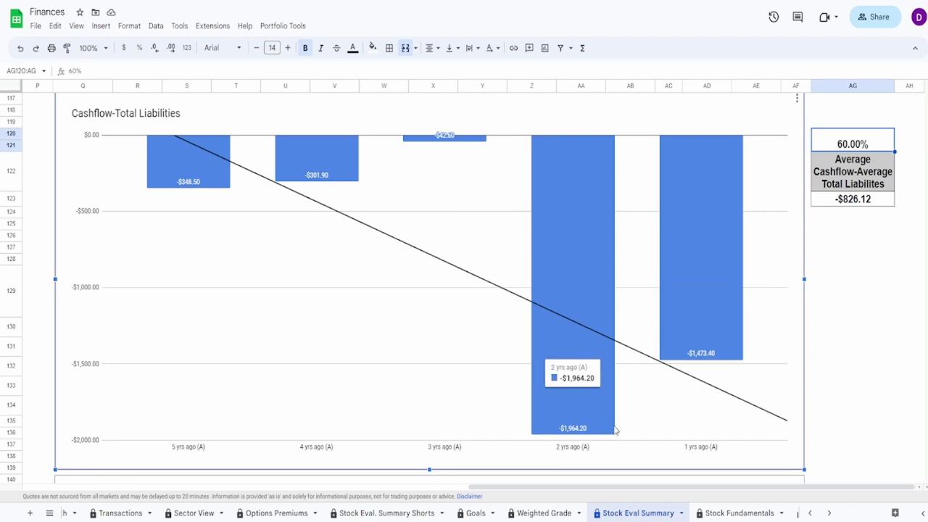
# Examine the yearly bars in the Shares Outstanding chart and the five-year change percentage beside it
pyautogui.scroll(-10, 614, 431)
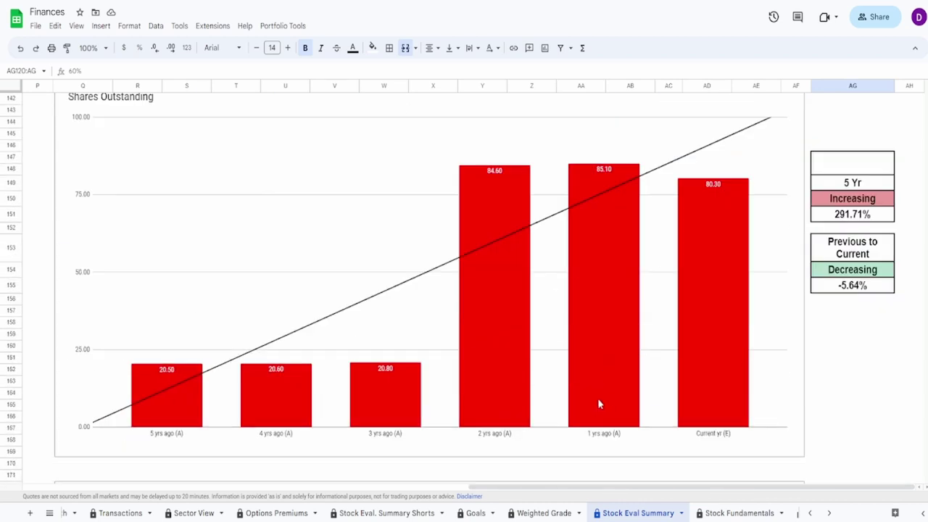
pyautogui.click(598, 400)
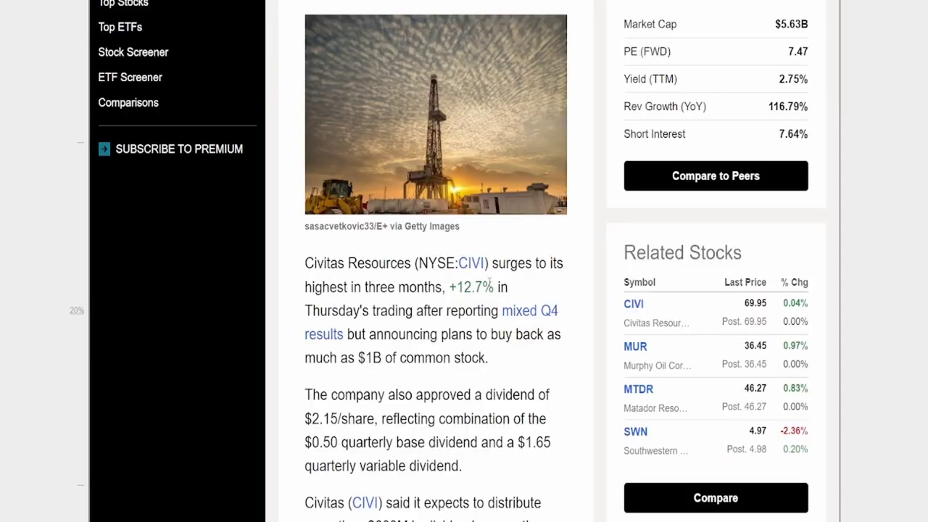
pyautogui.scroll(3, 490, 283)
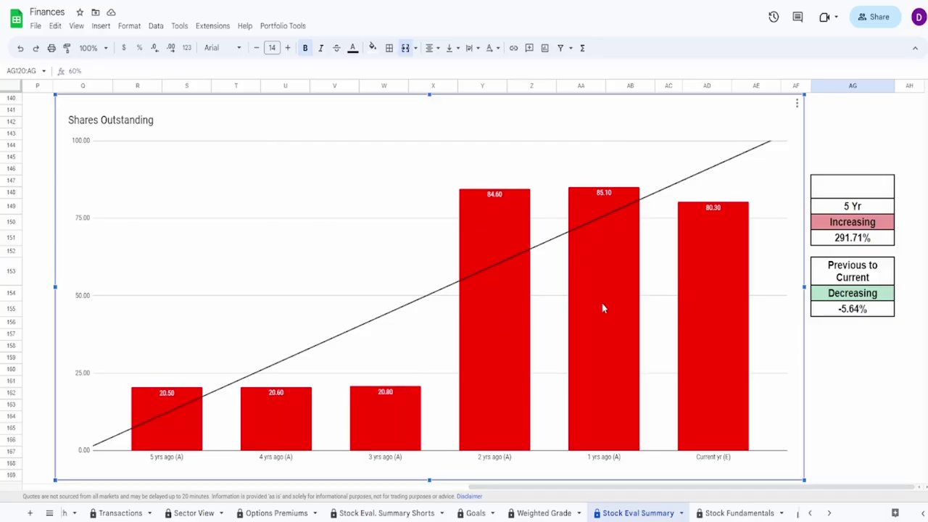
pyautogui.moveTo(702, 293)
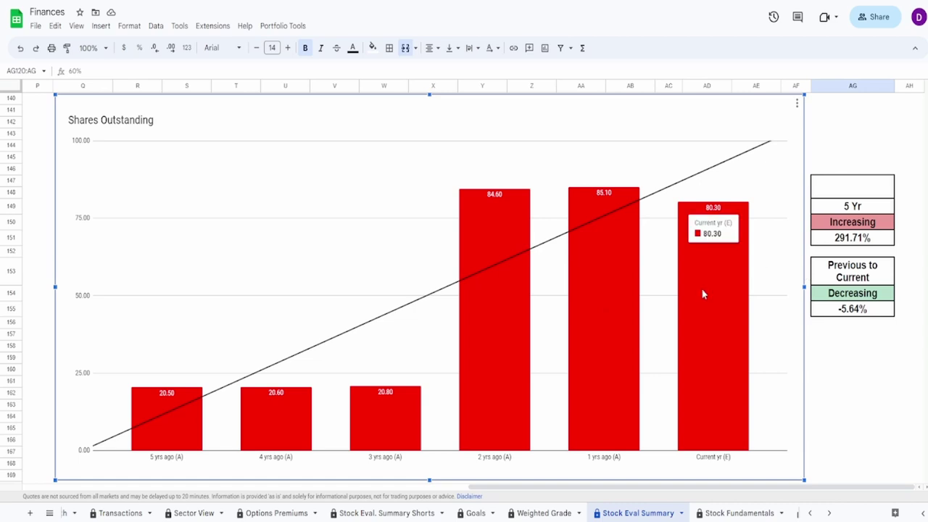
pyautogui.click(855, 239)
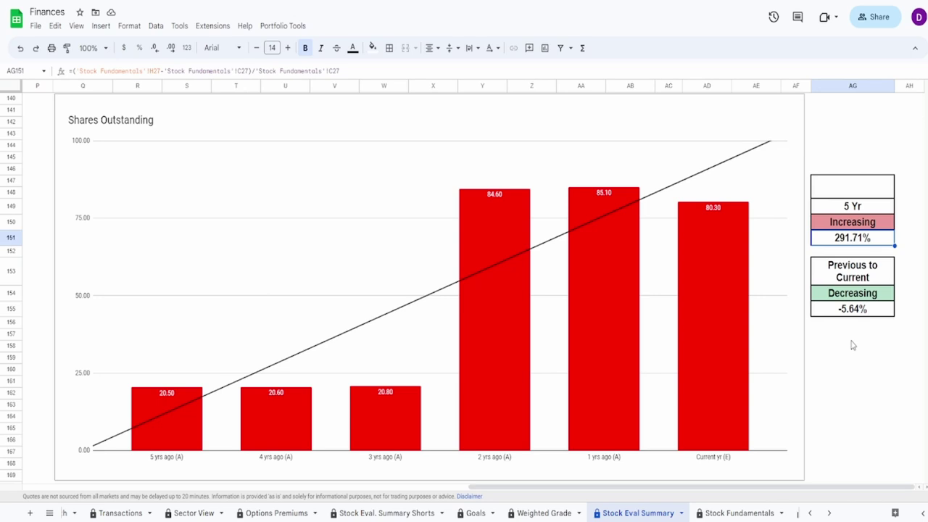
pyautogui.click(413, 401)
# Compare the Shares Outstanding chart with the asset and cashflow charts above it, and check its previous-to-current change cell
pyautogui.scroll(5, 563, 335)
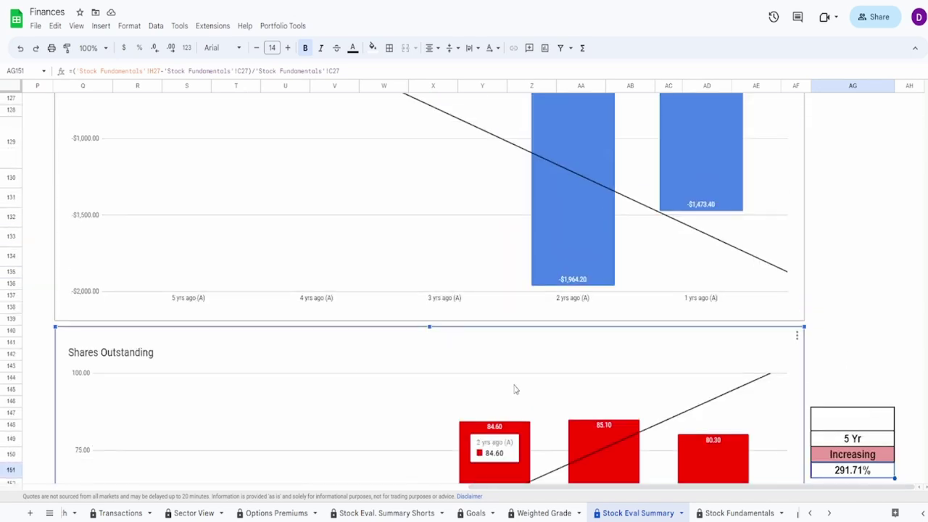
pyautogui.scroll(-2, 483, 310)
pyautogui.scroll(5, 442, 314)
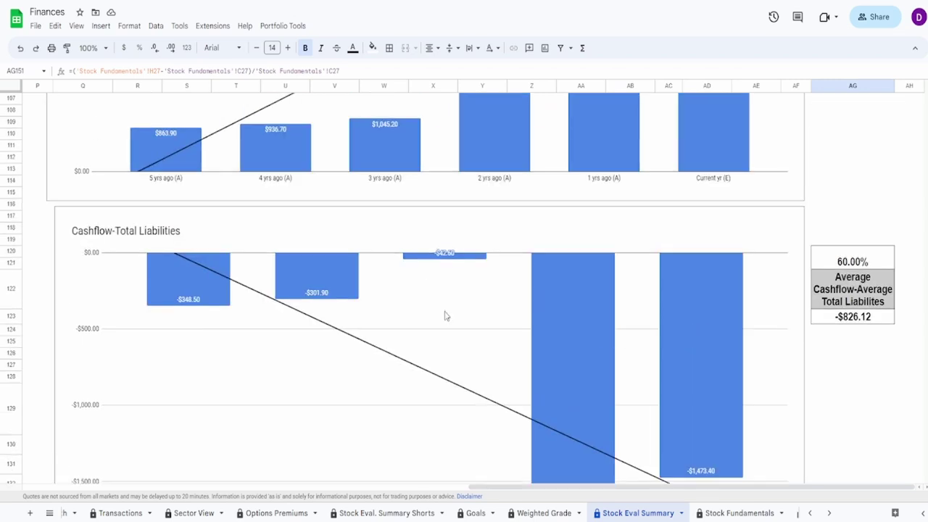
pyautogui.scroll(3, 435, 248)
pyautogui.scroll(-9, 519, 266)
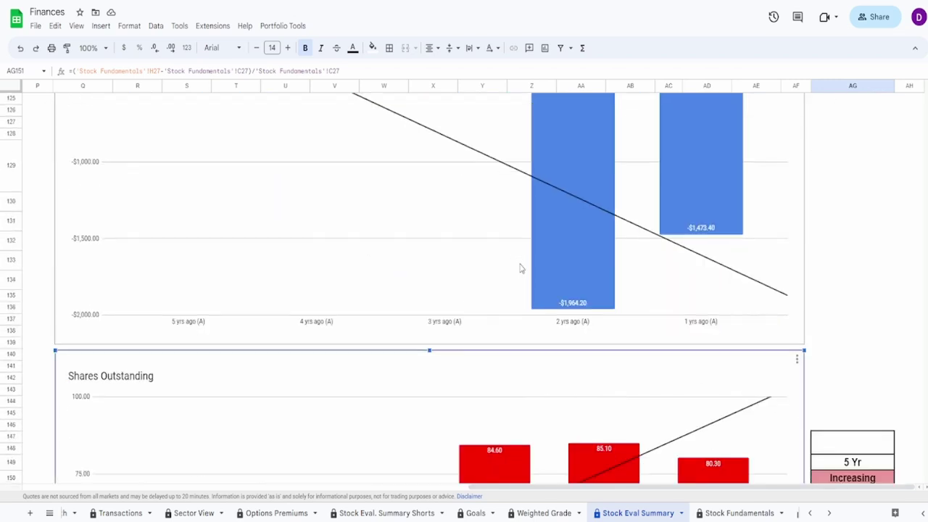
pyautogui.scroll(-5, 519, 268)
pyautogui.scroll(4, 520, 268)
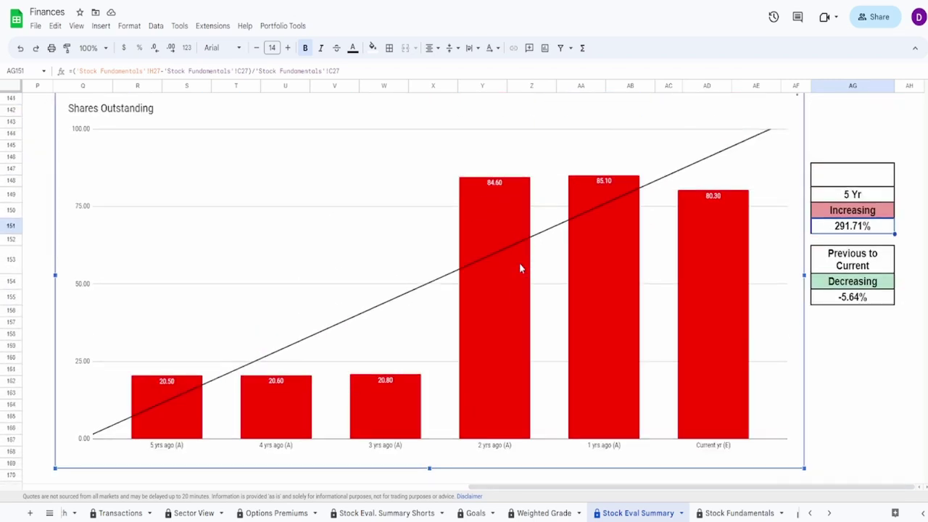
pyautogui.scroll(-1, 519, 268)
pyautogui.click(877, 298)
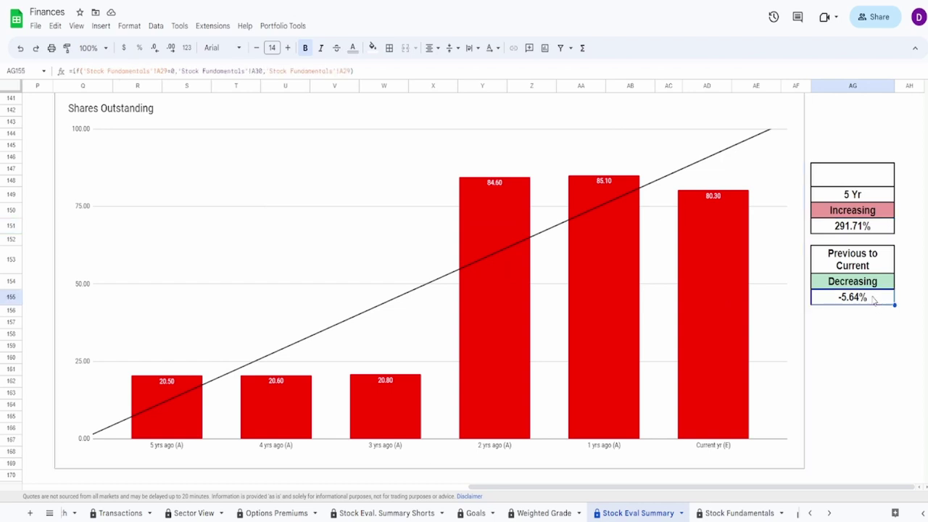
# Recheck the Shares Outstanding bars and enter 50% in the blank cell above the chart's 5 Yr change
pyautogui.click(619, 278)
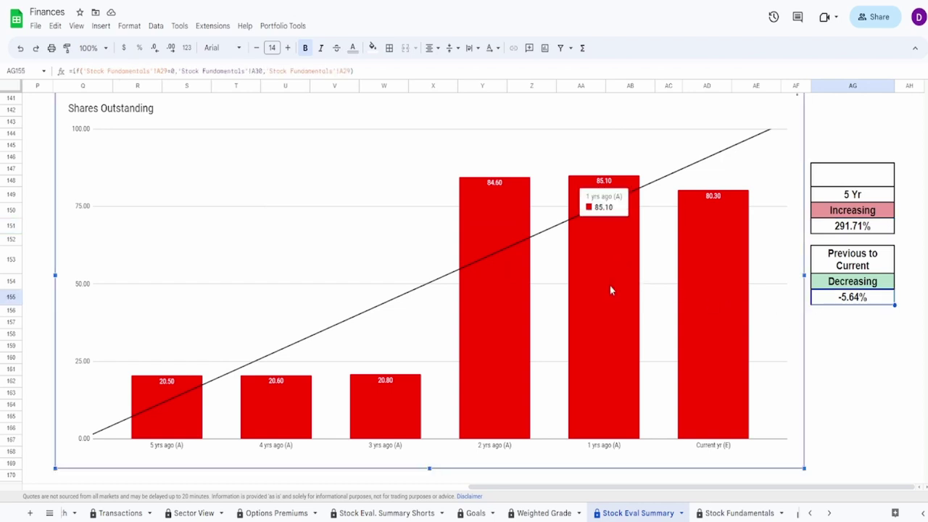
pyautogui.moveTo(725, 303)
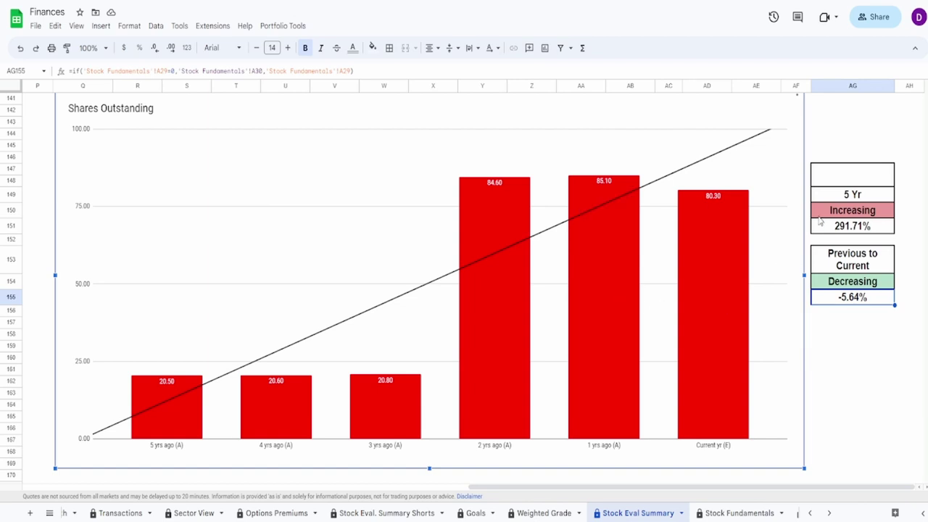
pyautogui.click(838, 185)
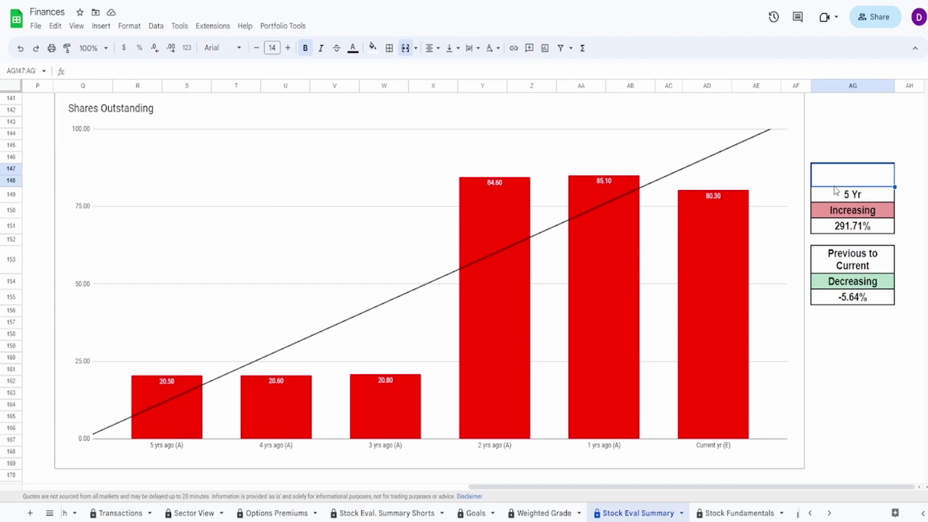
pyautogui.write('50')
pyautogui.press('Return')
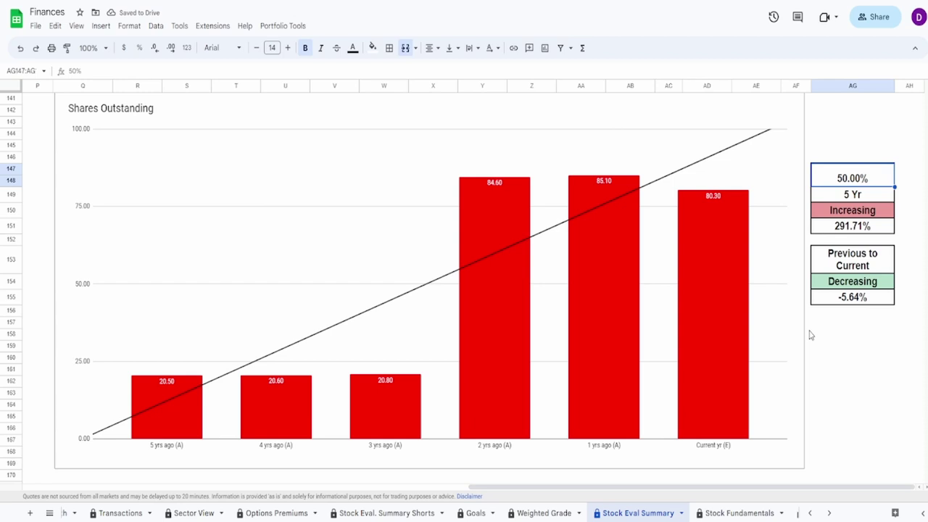
# Examine the yearly bars in the Cash and Equivalent chart and the Average Cash cell beside it
pyautogui.scroll(-10, 811, 335)
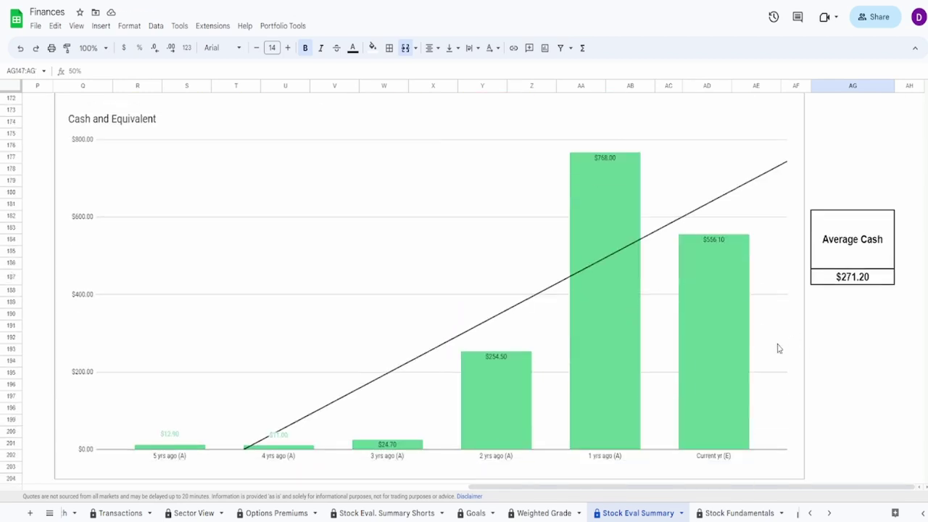
pyautogui.click(779, 348)
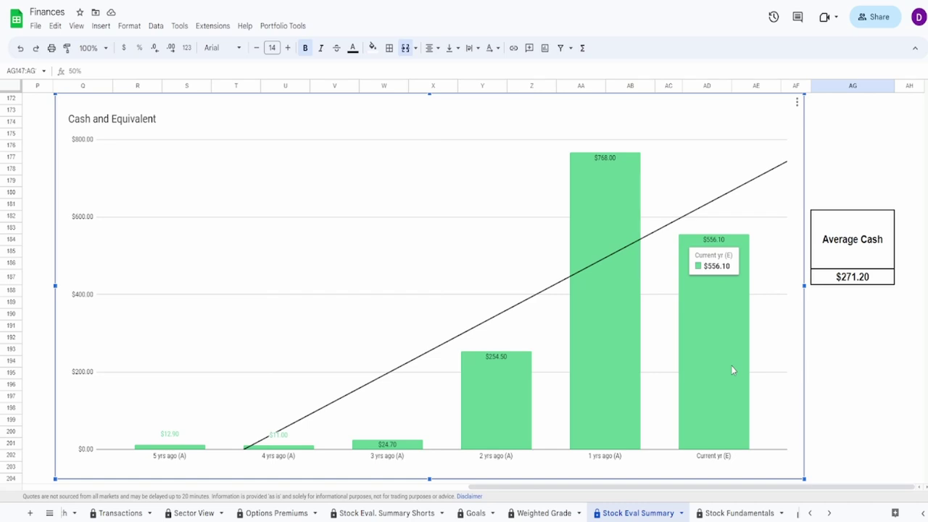
pyautogui.click(858, 281)
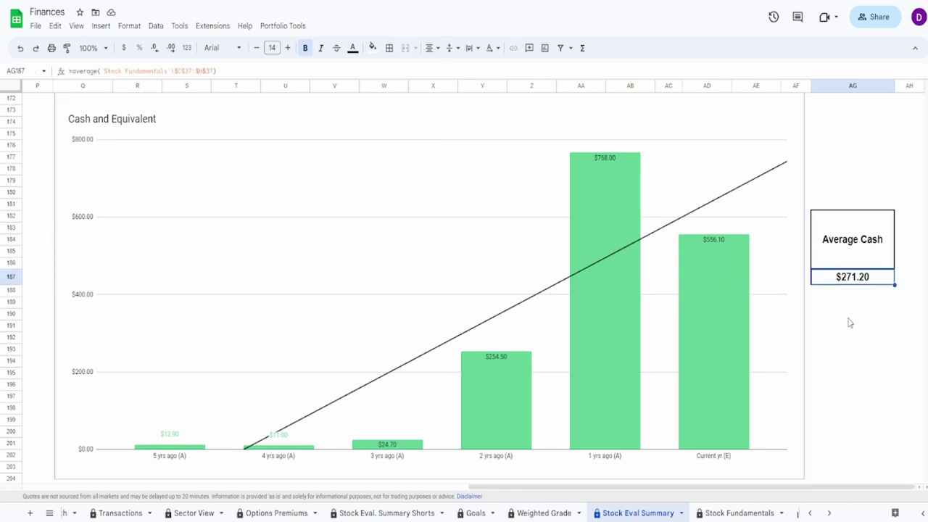
# Review each category grade on the Weighted Grade sheet, from Net Income through Shares Out., and the Total Grade
pyautogui.click(526, 512)
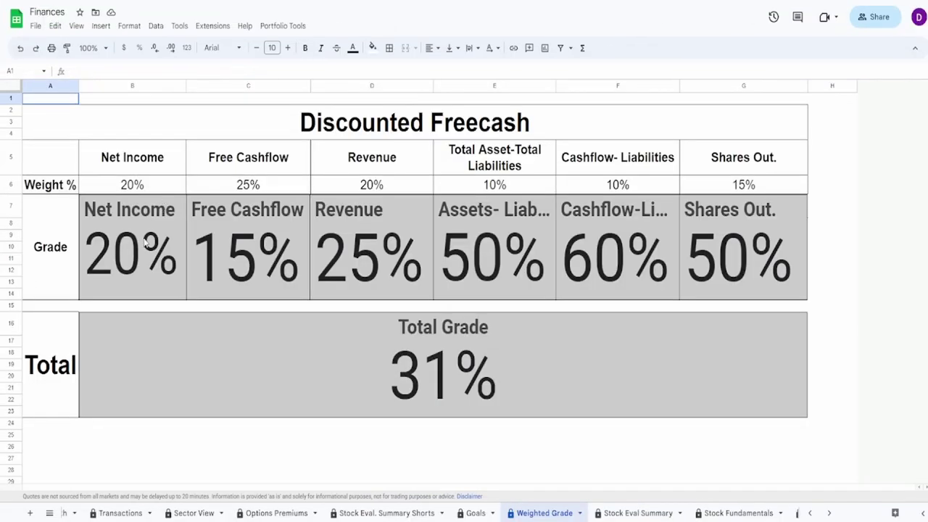
pyautogui.click(147, 244)
pyautogui.click(240, 287)
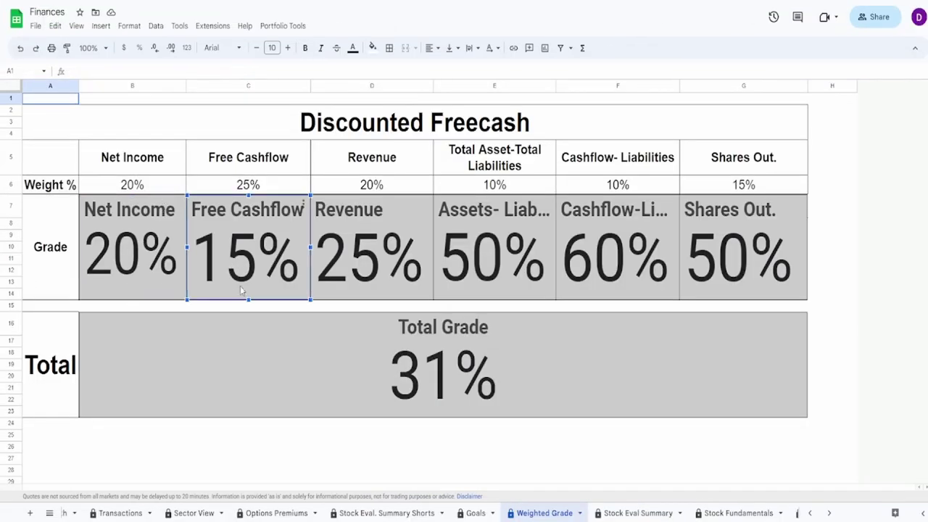
pyautogui.click(358, 271)
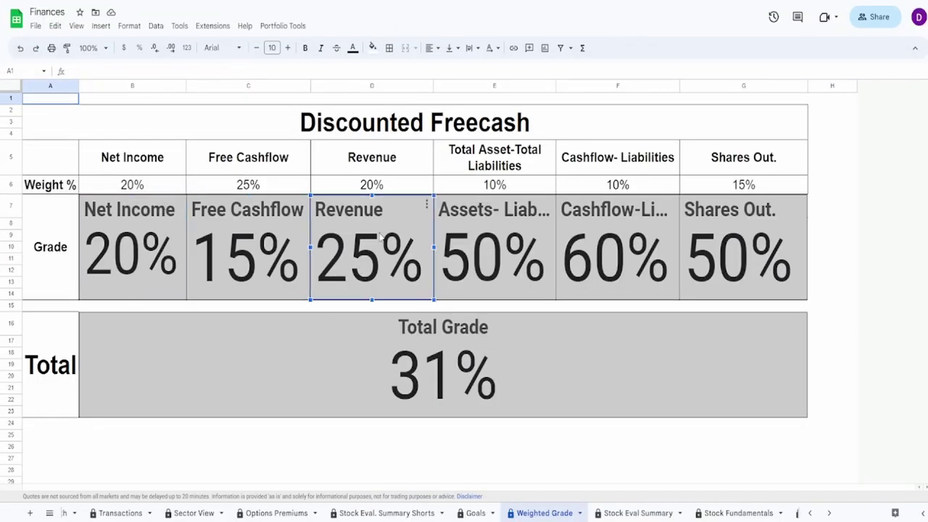
pyautogui.click(507, 279)
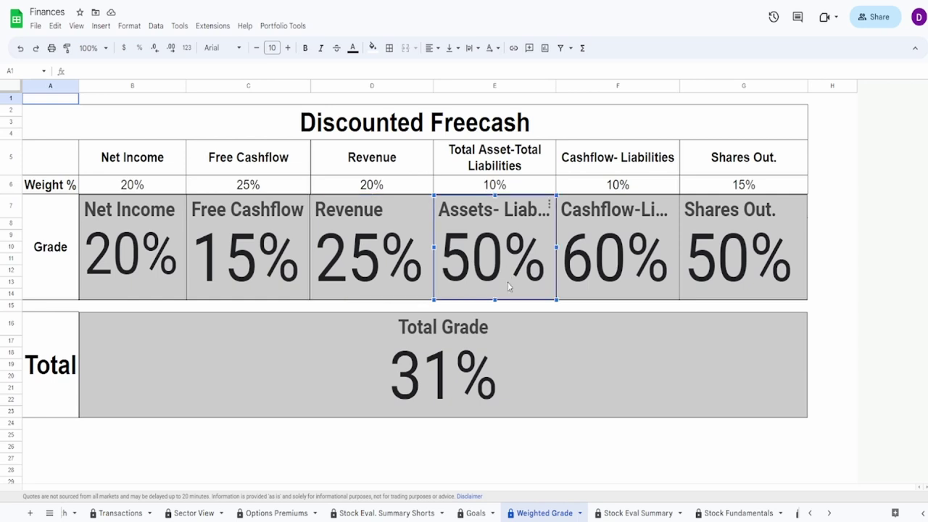
pyautogui.click(608, 248)
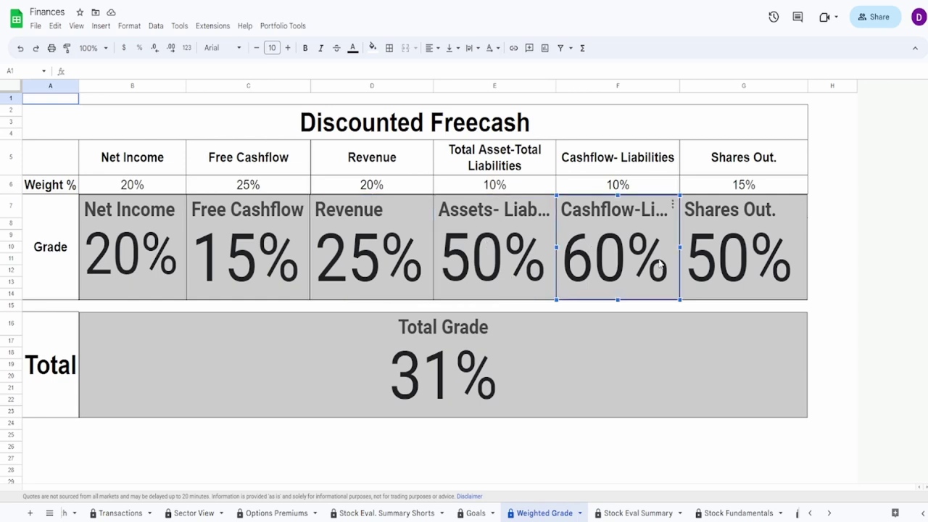
pyautogui.click(712, 272)
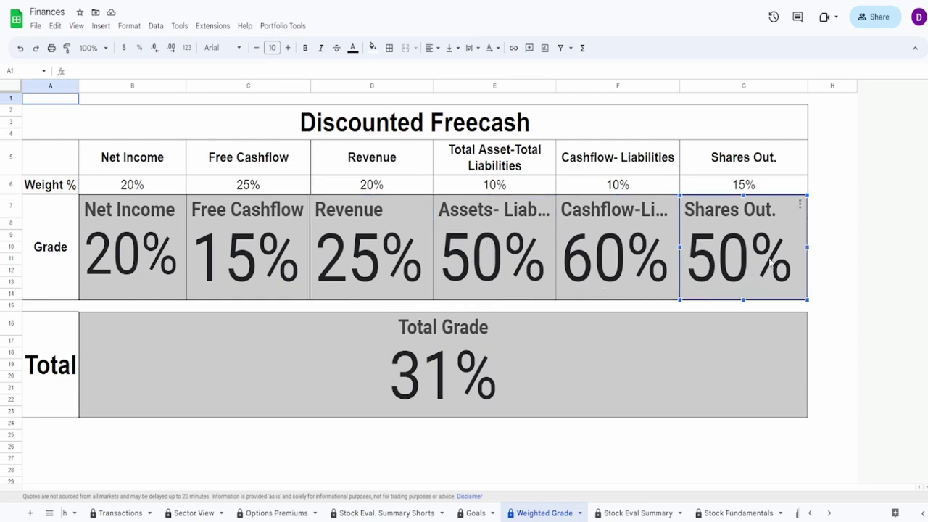
pyautogui.click(486, 388)
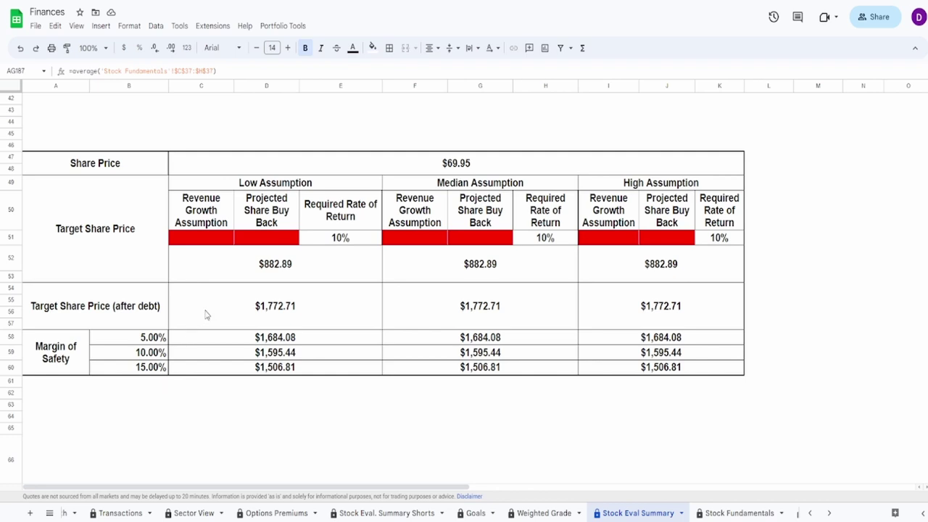
# Check the Low Assumption target prices in Stock Eval Summary, and compare CIVI's forward revenue growth with the sector median on Seeking Alpha
pyautogui.click(241, 279)
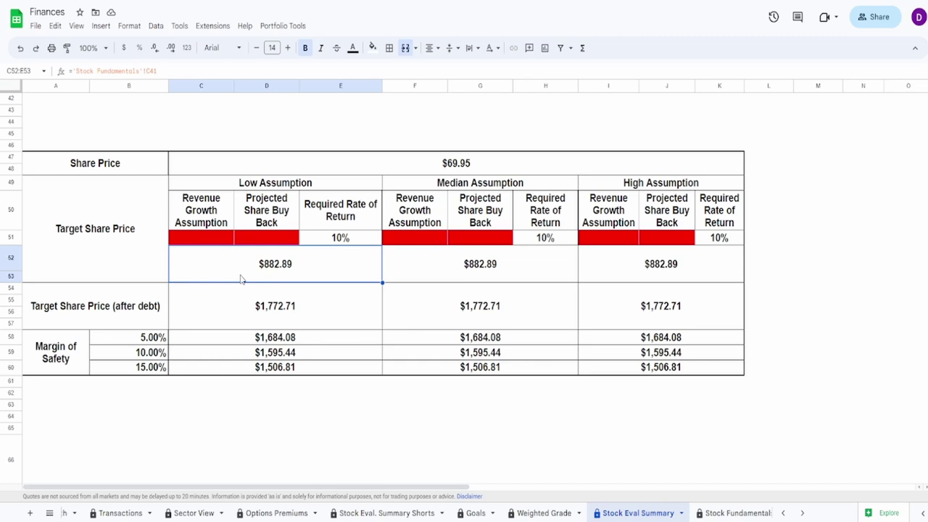
pyautogui.click(242, 313)
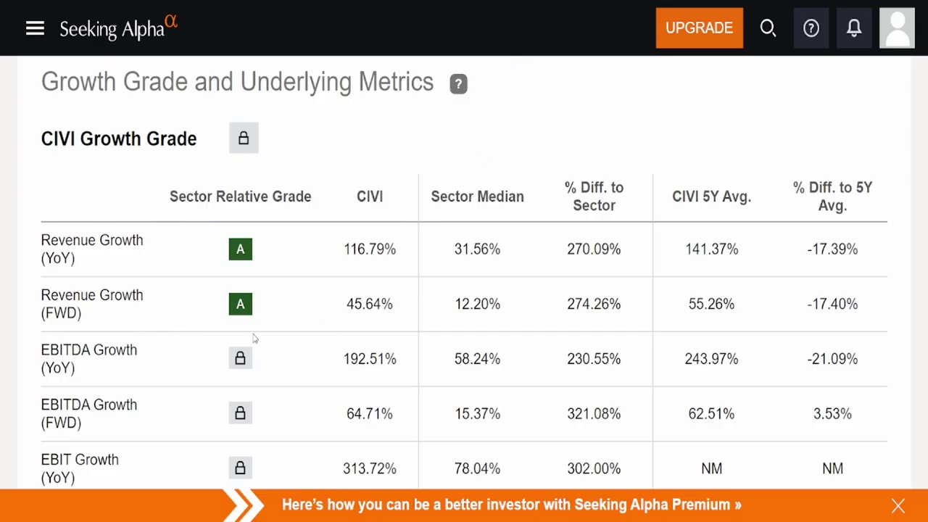
pyautogui.moveTo(346, 308); pyautogui.dragTo(395, 307)
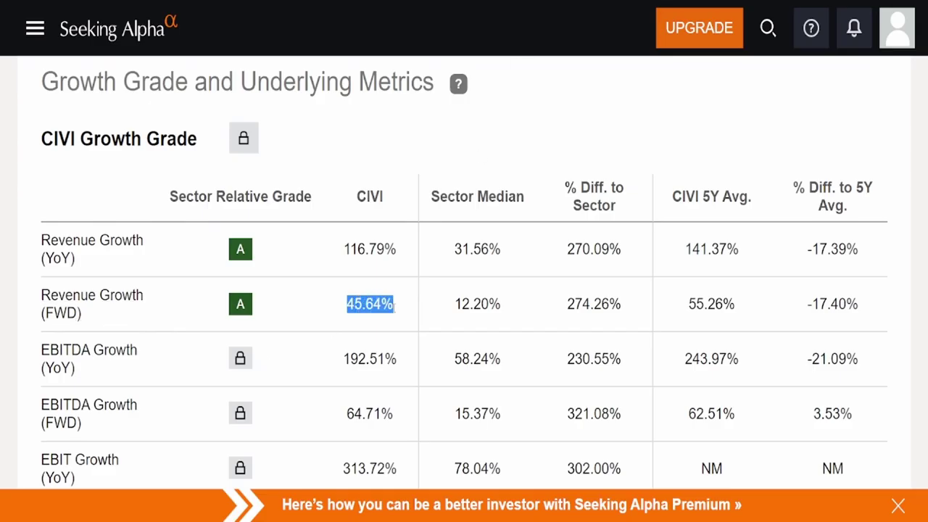
pyautogui.click(394, 307)
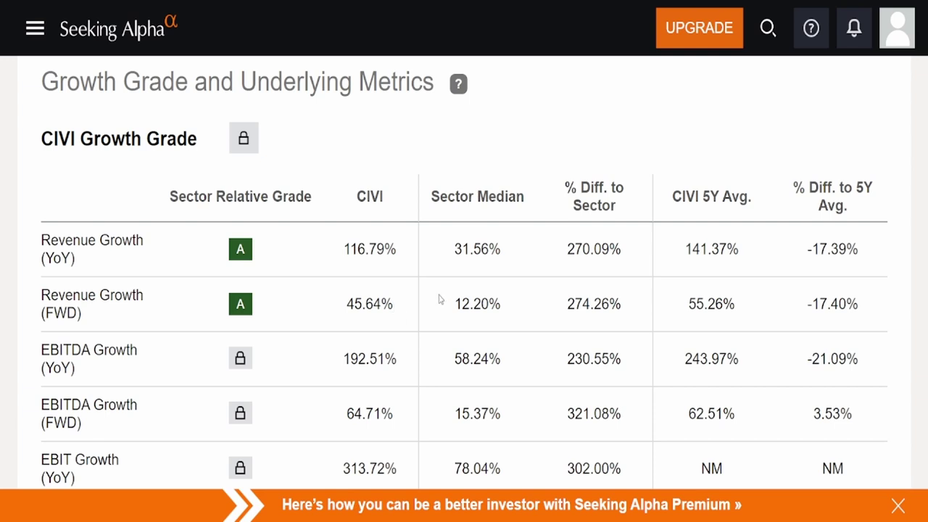
pyautogui.moveTo(448, 295); pyautogui.dragTo(492, 305)
pyautogui.click(493, 304)
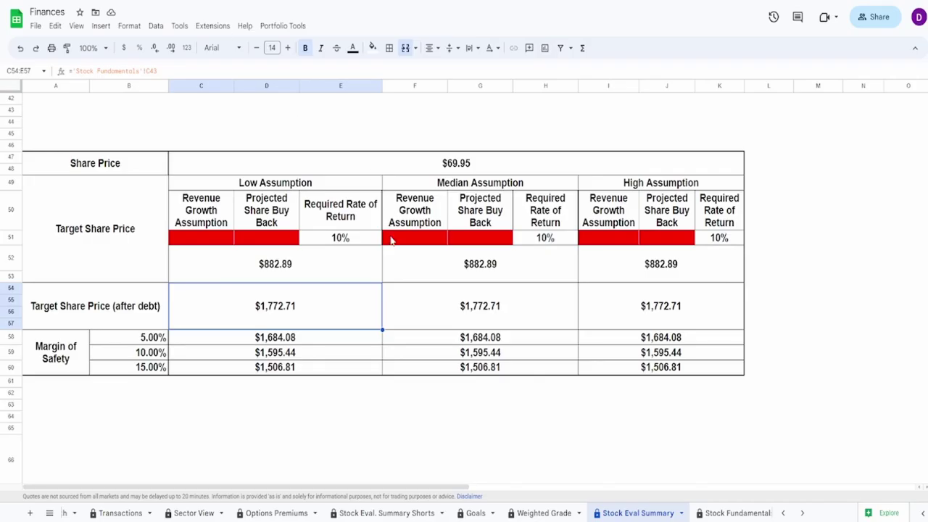
# Set the Revenue Growth Assumption in Stock Eval Summary to 12% for Median, 15% for High and 9% for Low
pyautogui.click(393, 242)
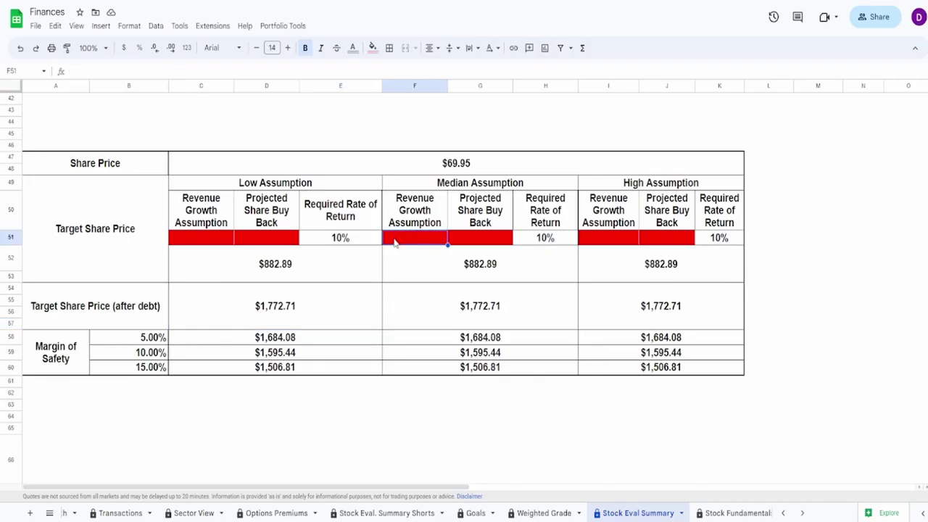
pyautogui.write('12')
pyautogui.click(618, 243)
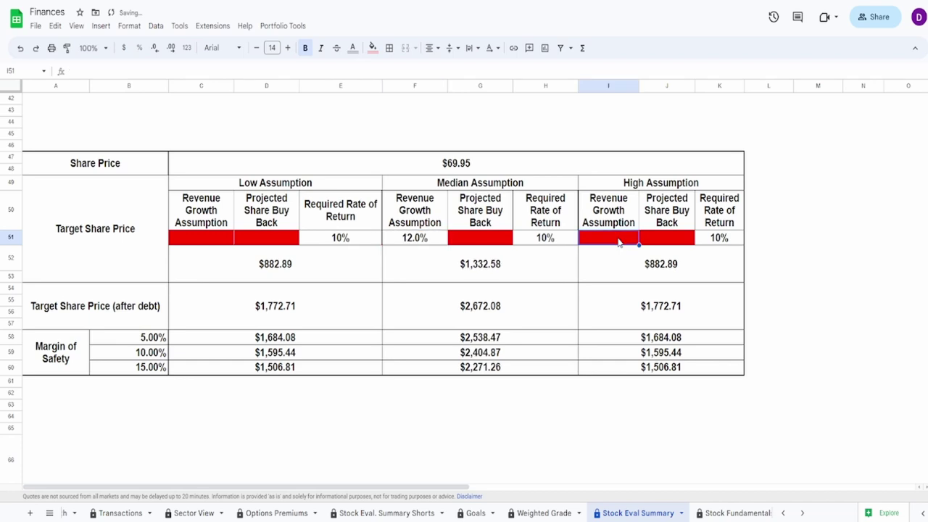
pyautogui.write('15')
pyautogui.click(209, 243)
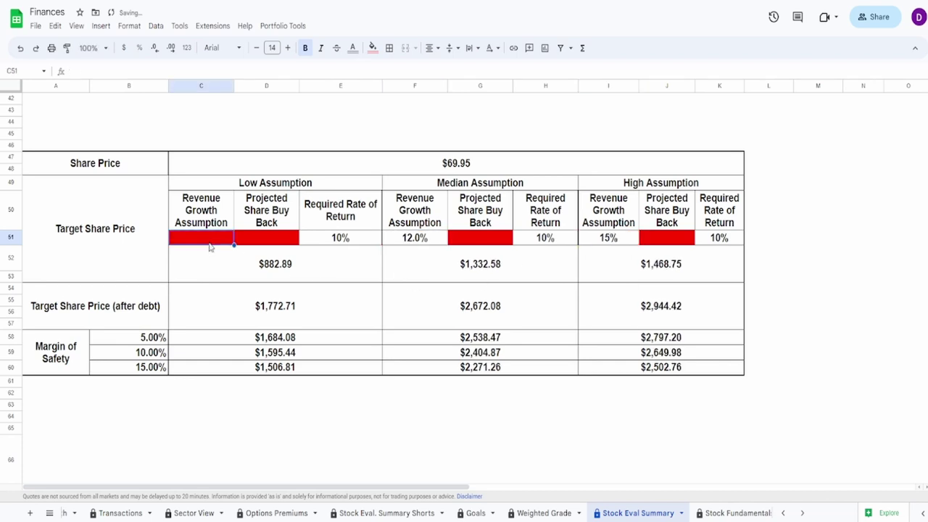
pyautogui.write('9')
pyautogui.press('Return')
# Set the Projected Share Buy Back to -198% for Low, -195% for Median and -192% for High Assumption
pyautogui.click(245, 244)
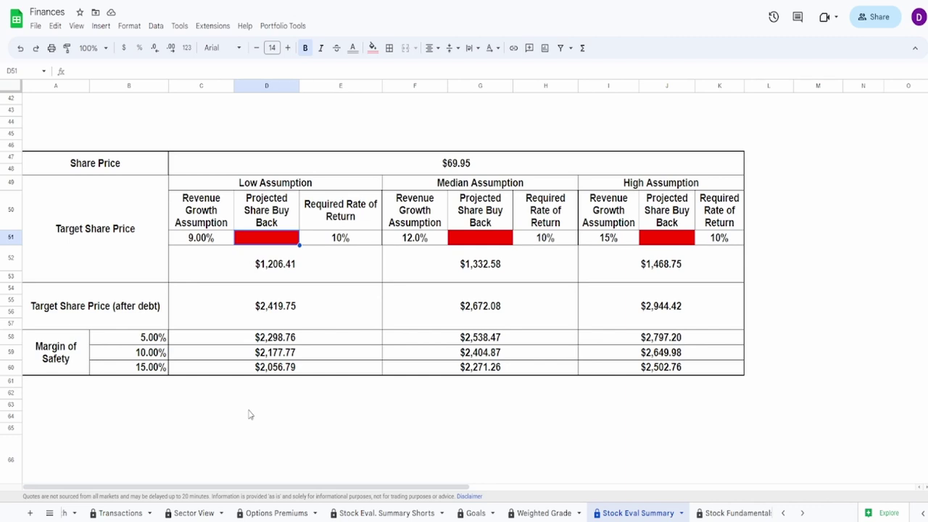
pyautogui.press('Return')
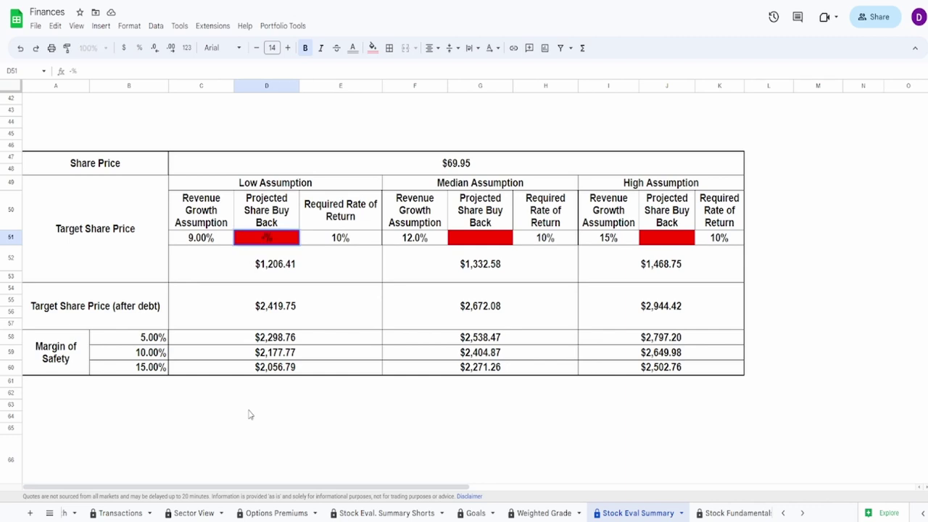
pyautogui.write('-198')
pyautogui.click(485, 240)
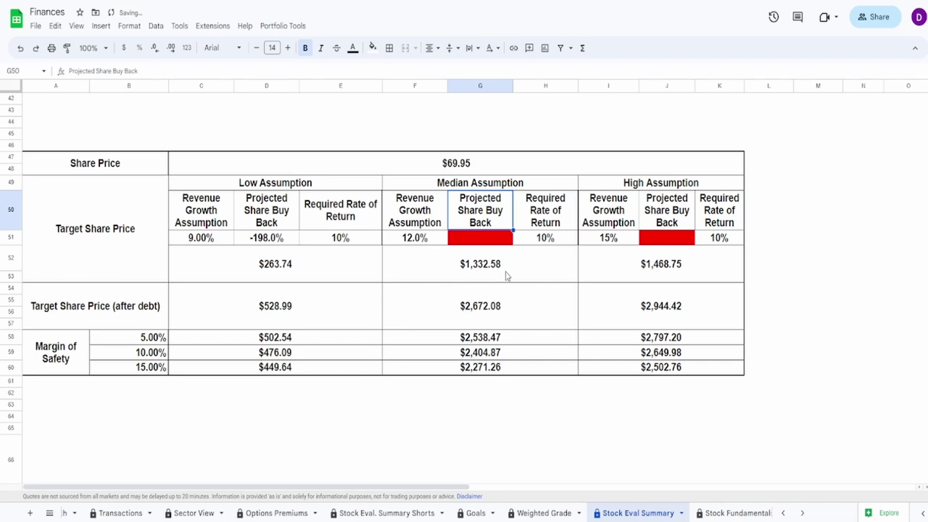
pyautogui.click(498, 244)
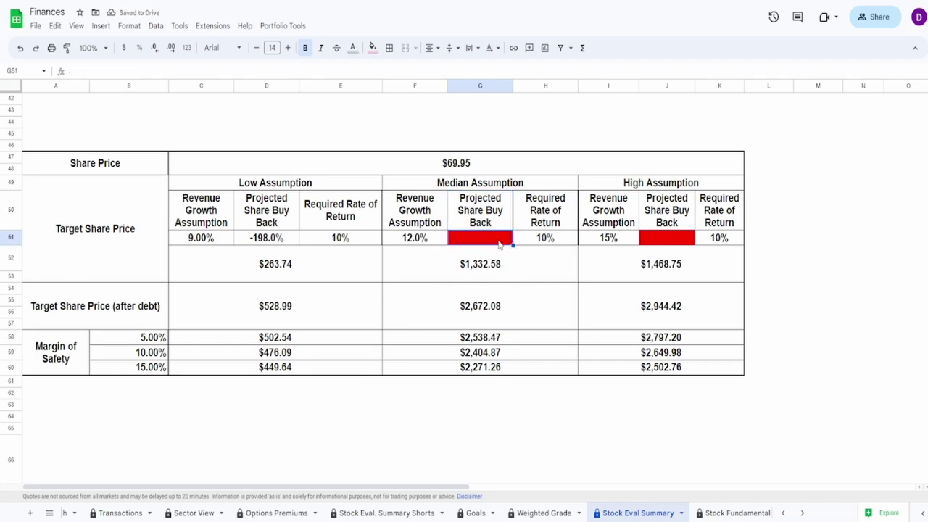
pyautogui.write('-')
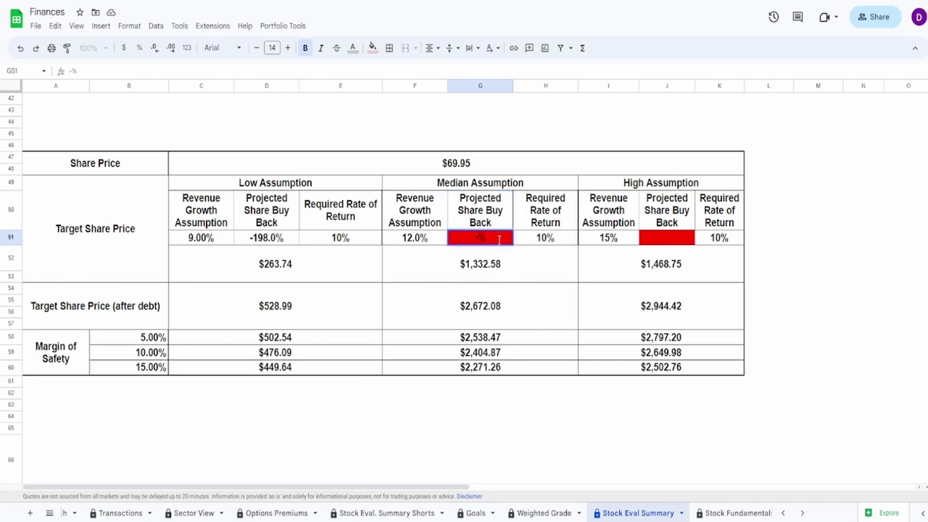
pyautogui.write('195.9')
pyautogui.press('Return')
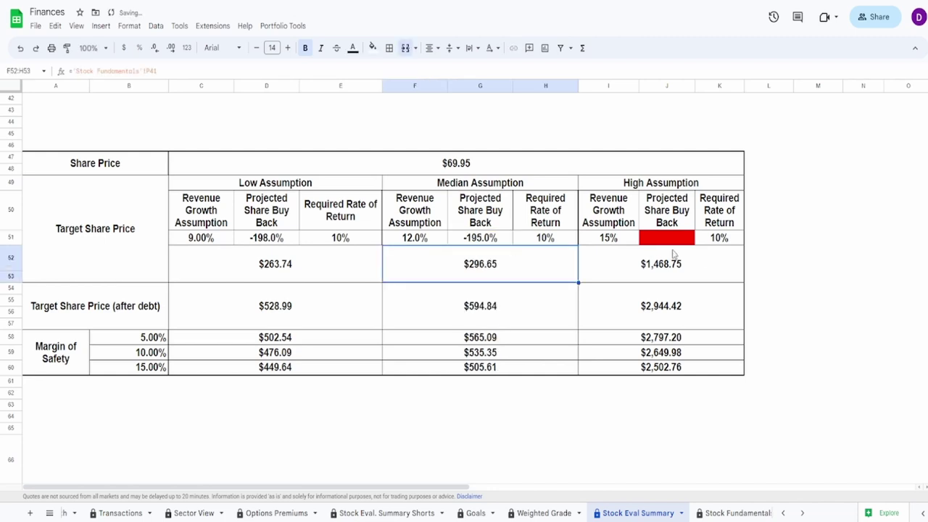
pyautogui.click(669, 243)
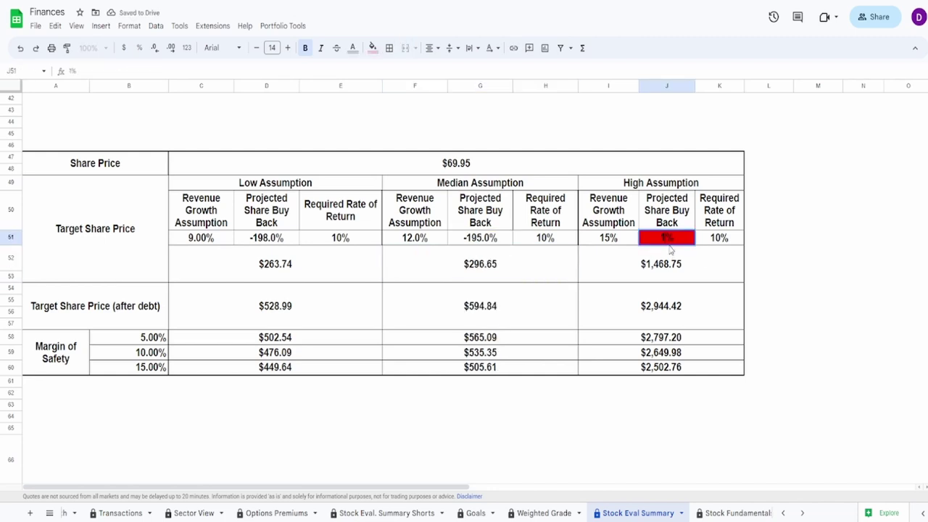
pyautogui.write('-192')
pyautogui.press('Return')
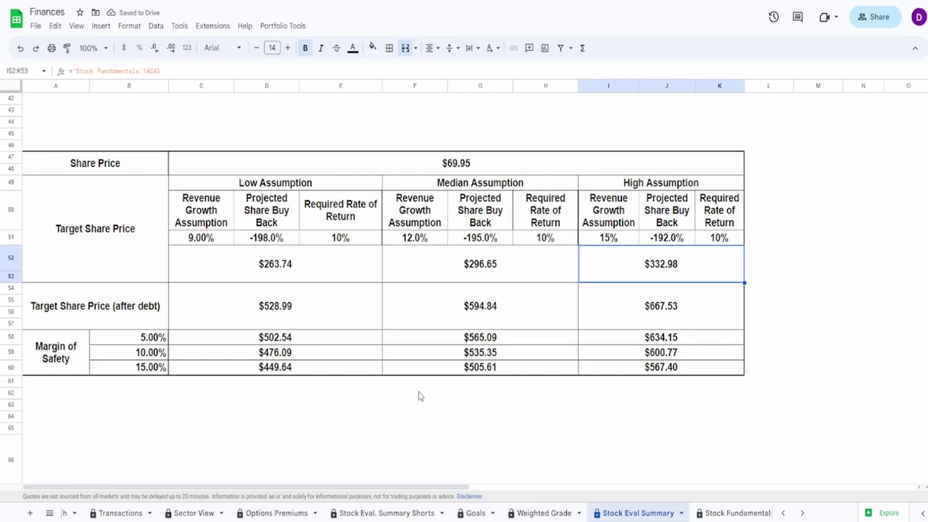
# Check the Low Assumption share buy back, and compare the low and high target share prices before and after debt
pyautogui.click(255, 233)
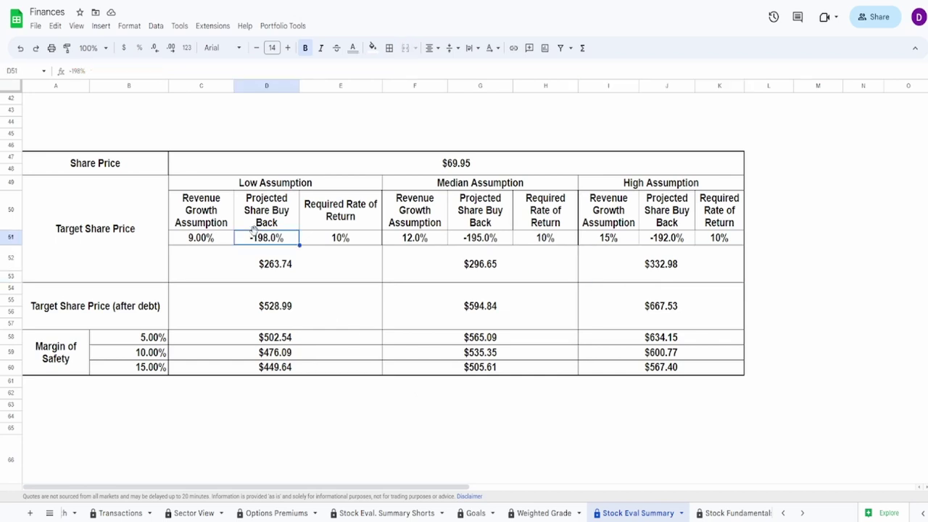
pyautogui.click(303, 276)
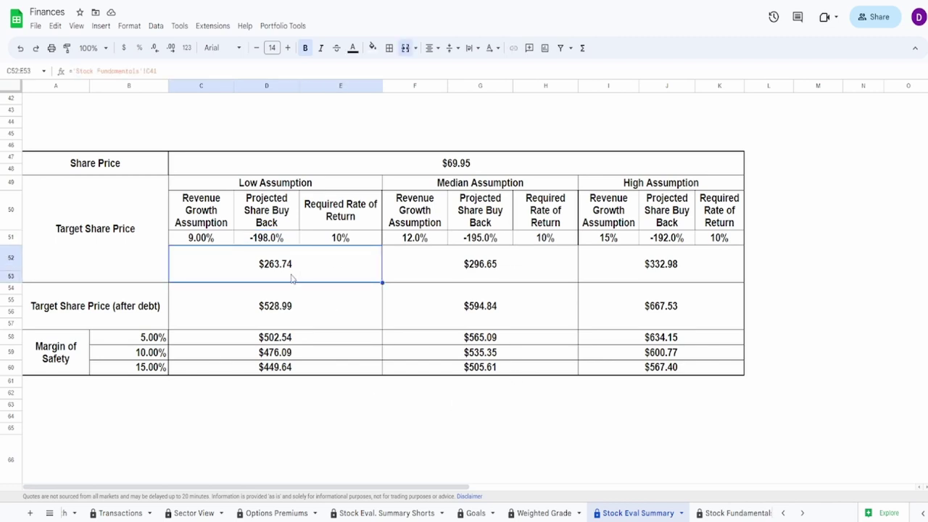
pyautogui.click(642, 273)
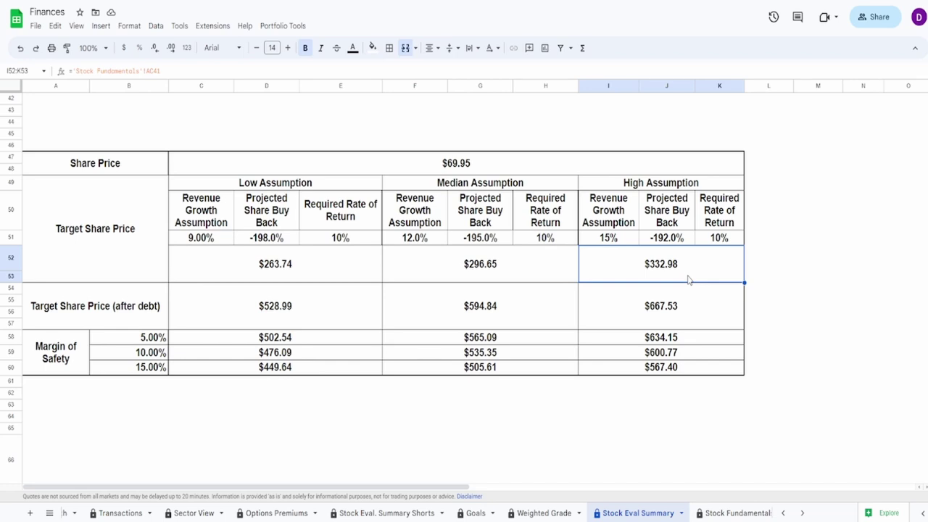
pyautogui.click(293, 307)
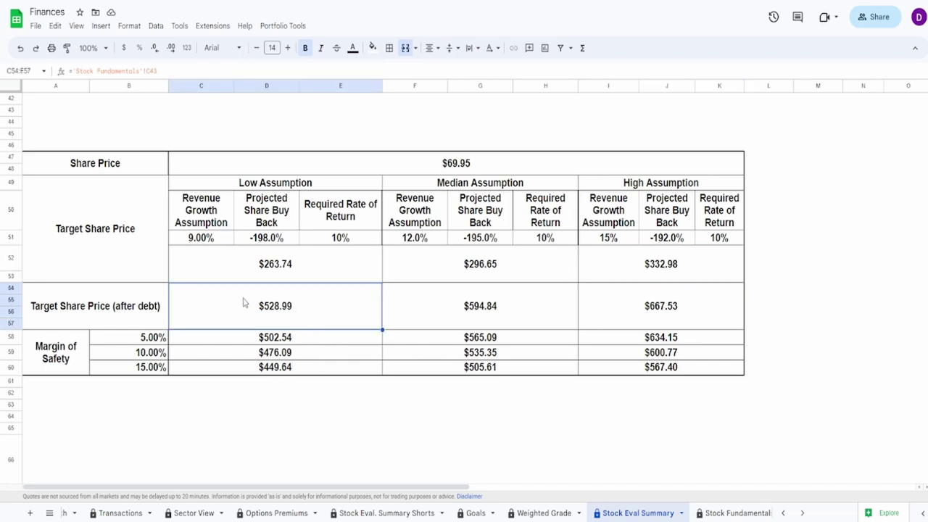
pyautogui.click(673, 315)
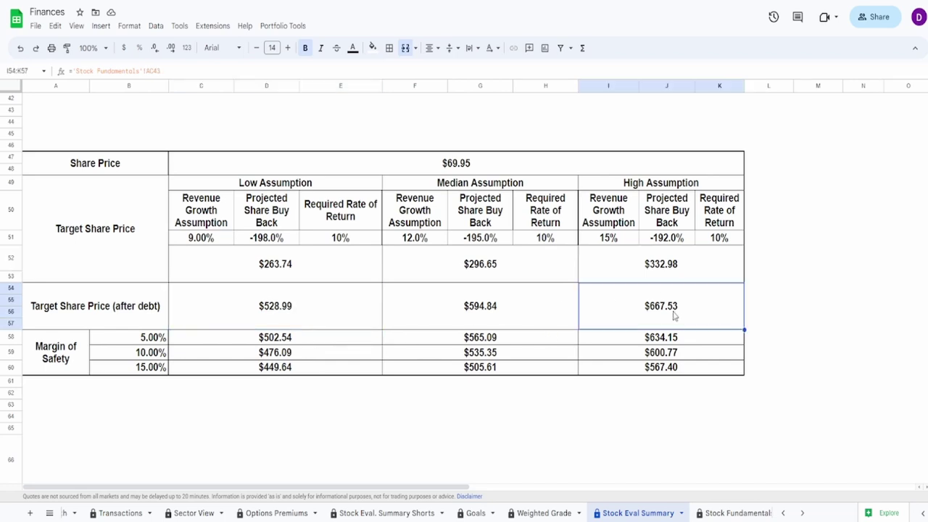
# Check the 5%, 10% and 15% Margin of Safety prices across the low and high assumptions
pyautogui.moveTo(155, 339); pyautogui.dragTo(157, 373)
pyautogui.click(299, 374)
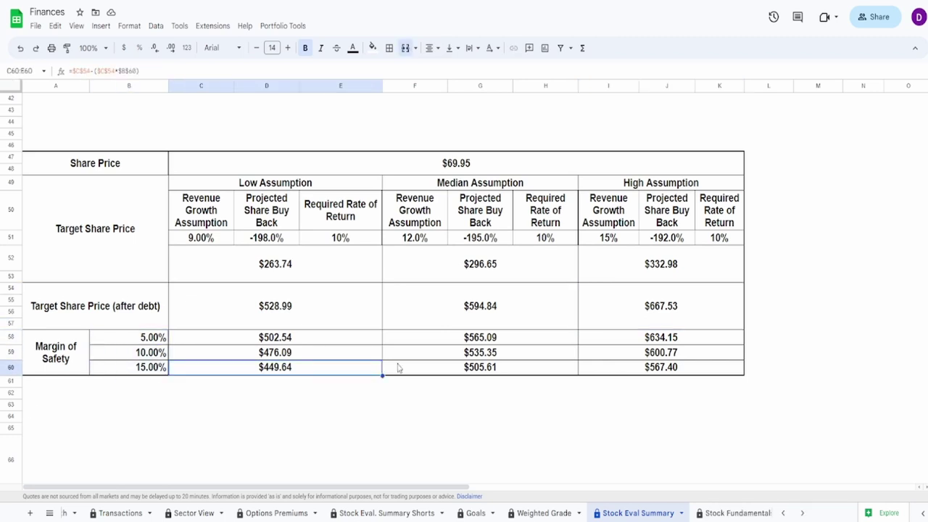
pyautogui.click(639, 332)
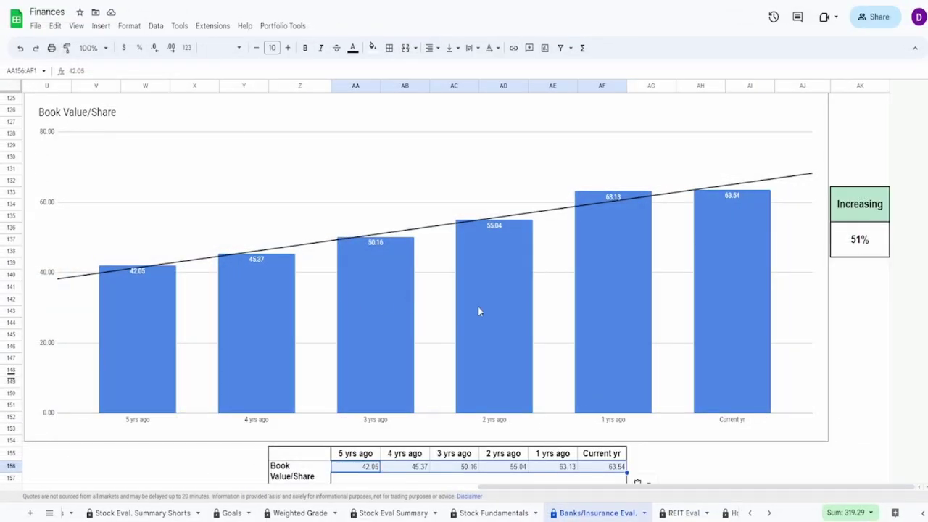
# Review the Book Value/Share and Tangible Book Value/Share charts and the book value growth percentage in Banks/Insurance Eval
pyautogui.click(479, 309)
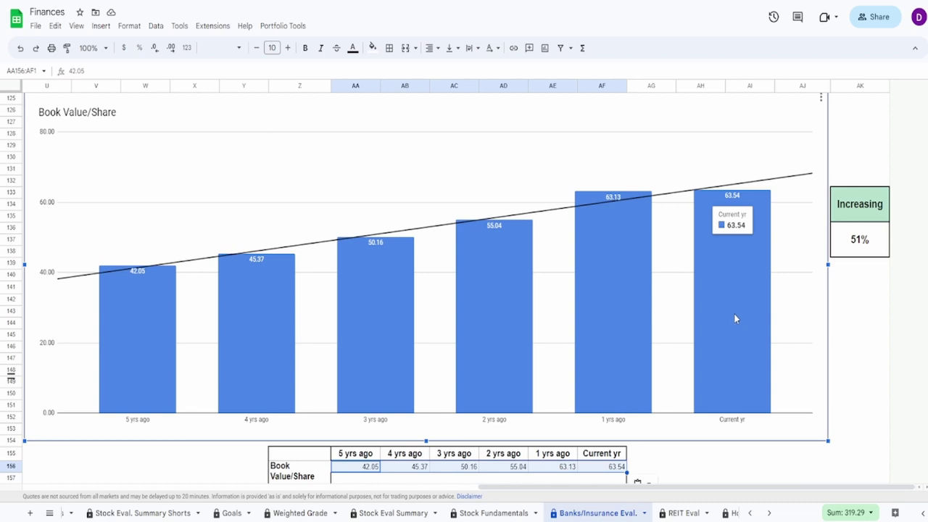
pyautogui.click(858, 247)
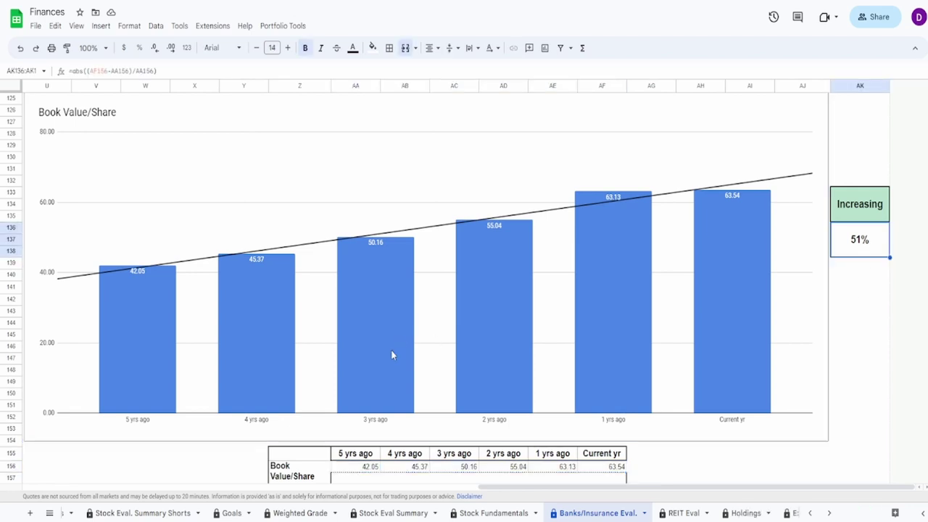
pyautogui.scroll(-6, 394, 356)
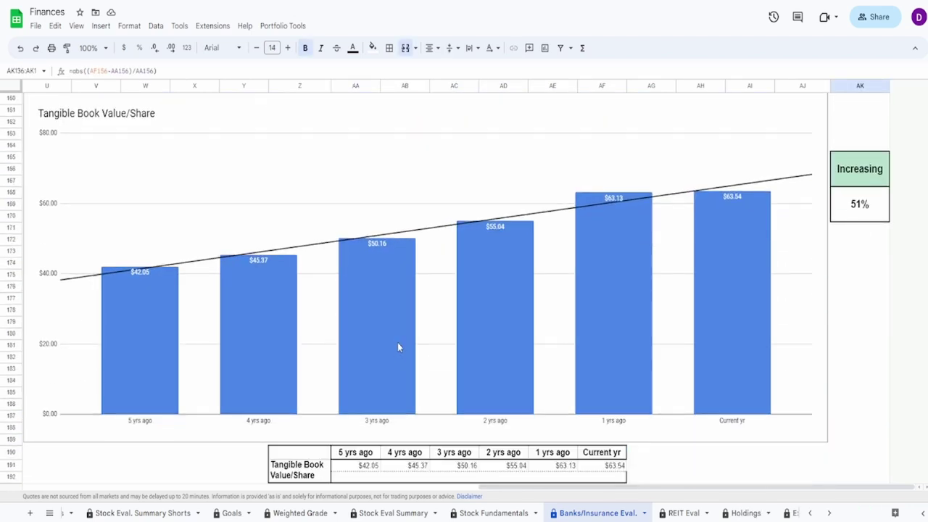
pyautogui.click(744, 250)
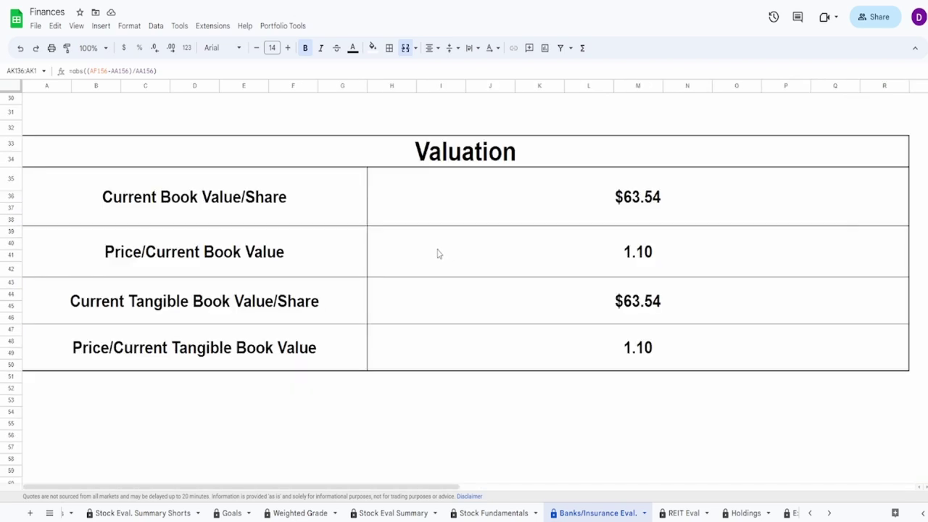
# Check Price/Current Book Value in the Valuation table, and look up the share price in Stock Eval Summary
pyautogui.click(438, 253)
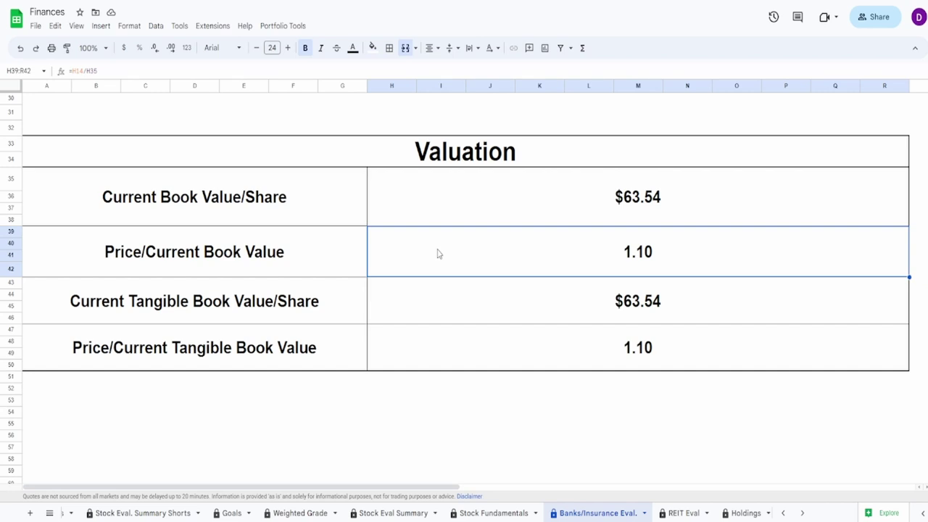
pyautogui.hotkey('ctrl', 'shift', 'pageup')
pyautogui.hotkey('ctrl', 'shift', 'pageup')
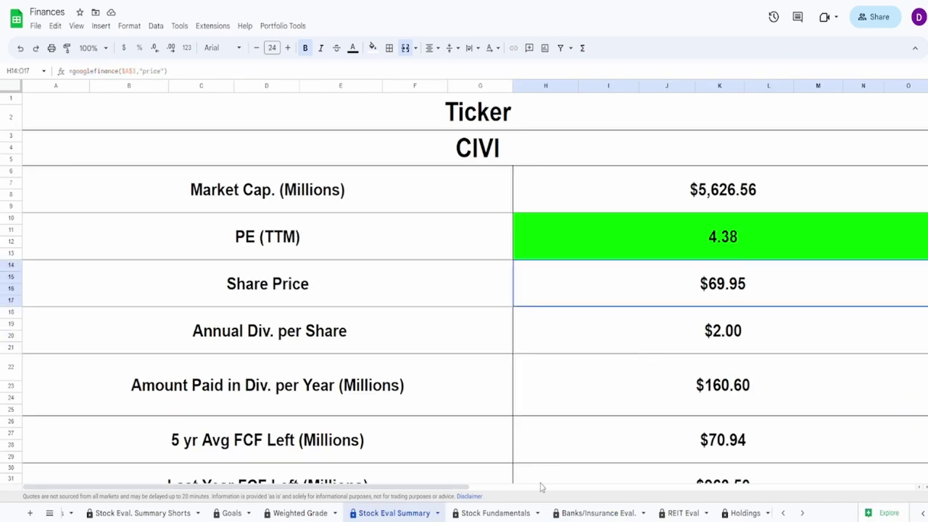
pyautogui.click(584, 513)
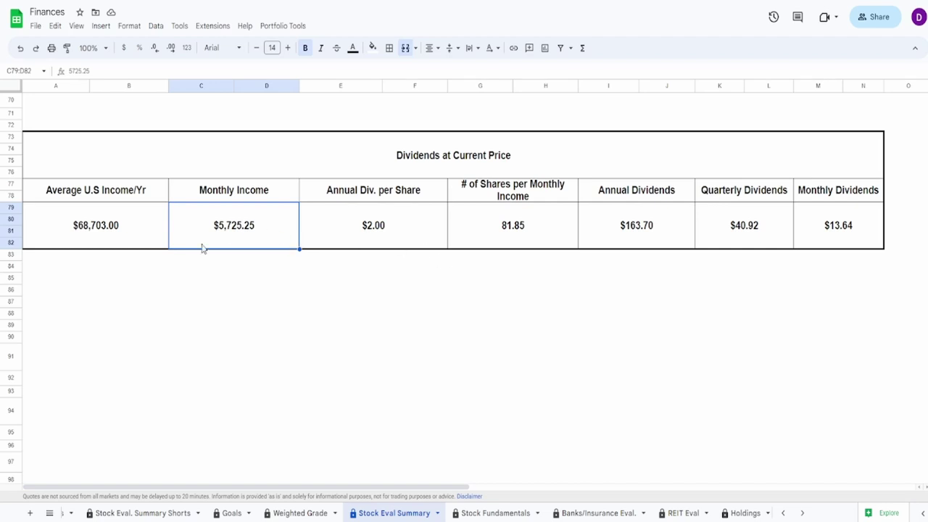
# Set the Share Price above the target price assumptions to $45 and compare the Annual Dividends in Dividends at Current Price
pyautogui.click(603, 238)
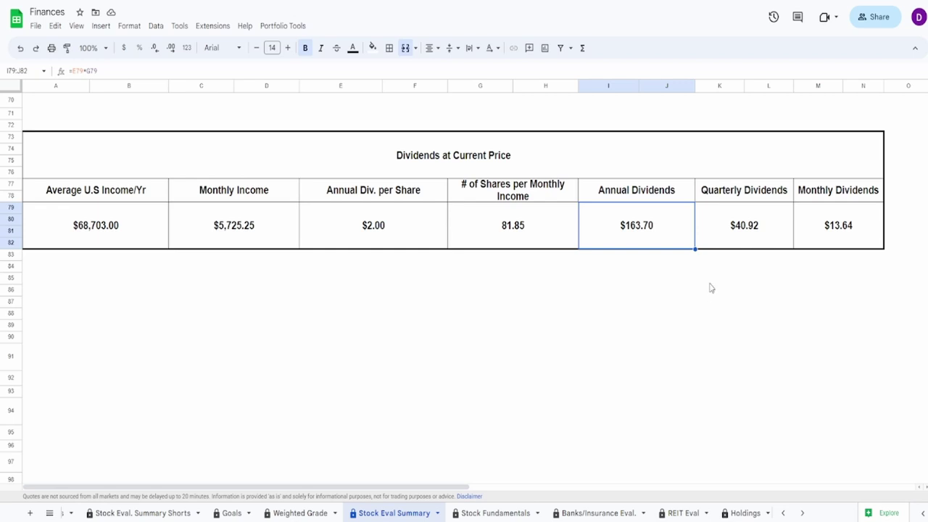
pyautogui.scroll(8, 586, 354)
pyautogui.click(474, 262)
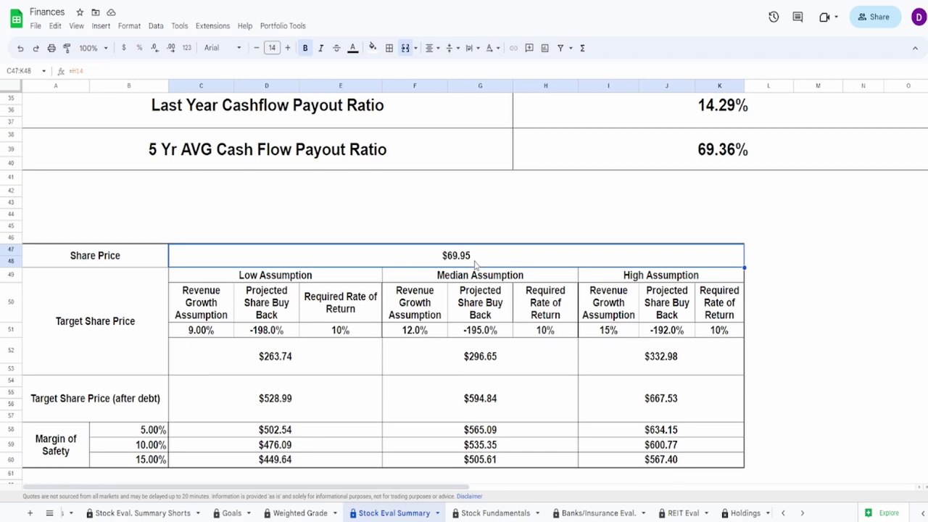
pyautogui.write('45')
pyautogui.press('Return')
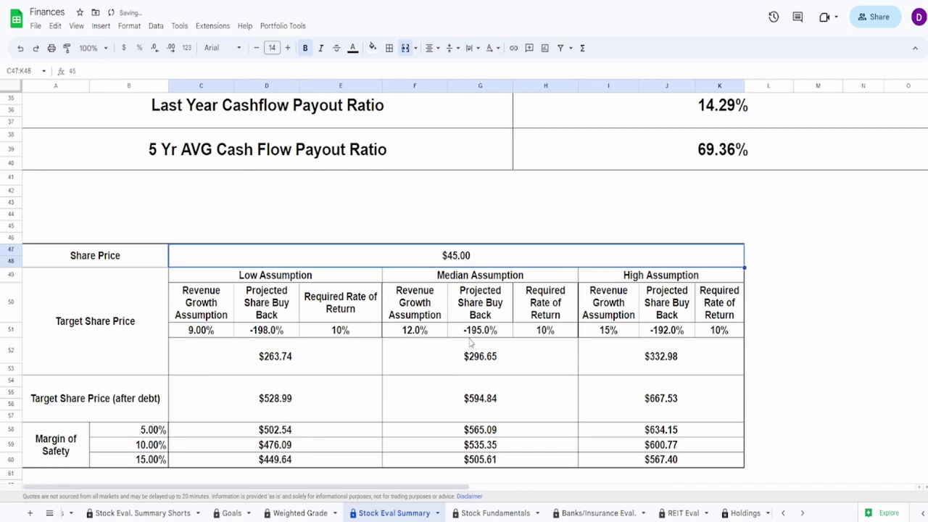
pyautogui.scroll(-8, 469, 344)
pyautogui.click(599, 332)
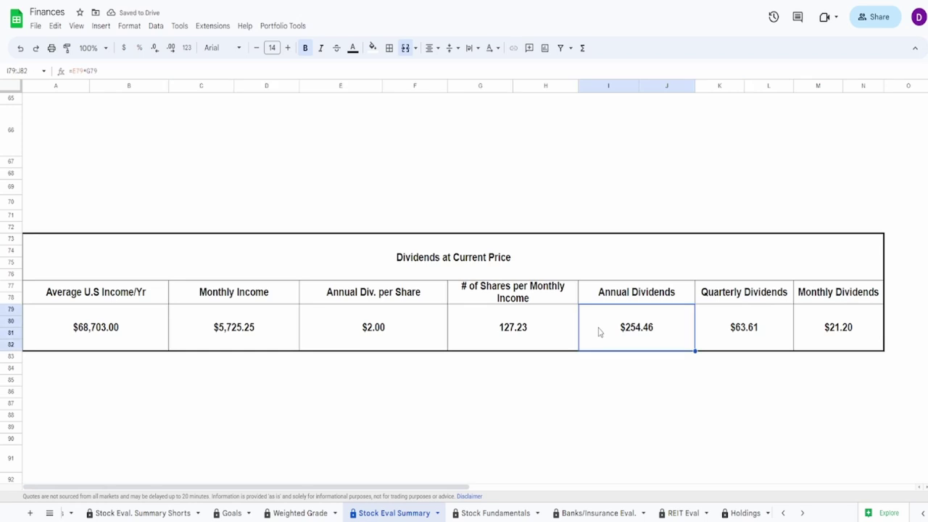